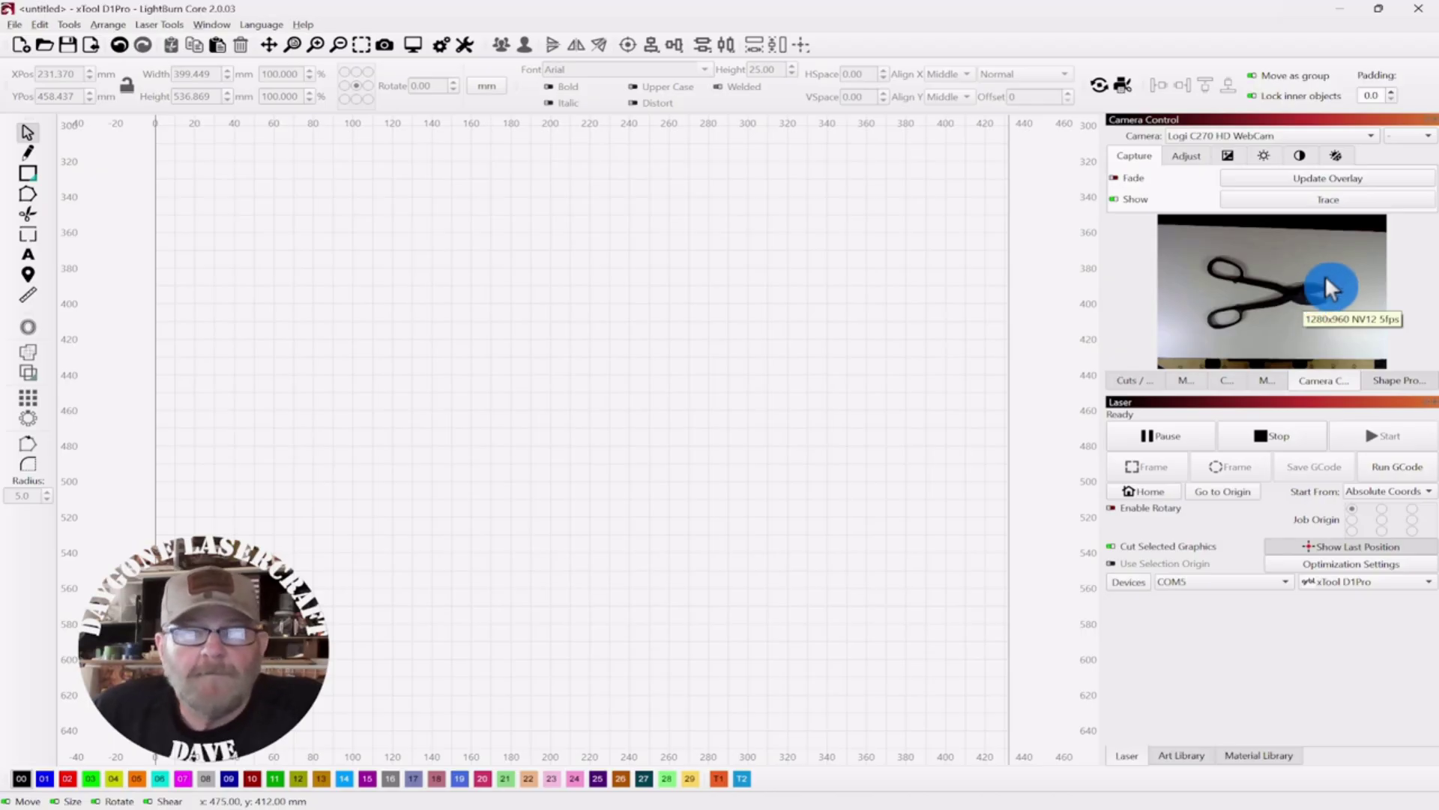
# Refresh the camera overlay of the tin snips and centre it unfaded at full contrast
pyautogui.click(1333, 180)
pyautogui.moveTo(803, 376); pyautogui.dragTo(862, 430)
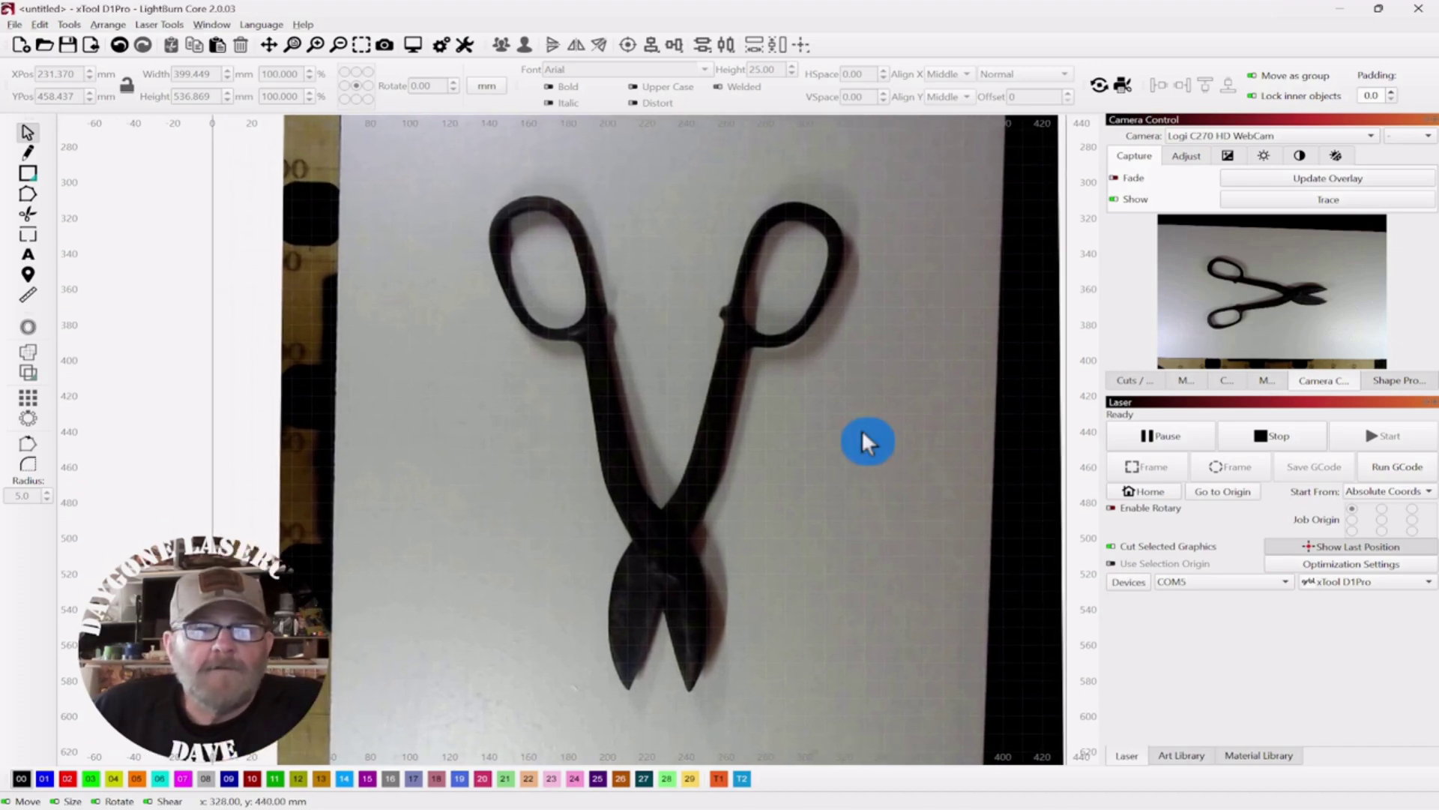
pyautogui.click(1117, 177)
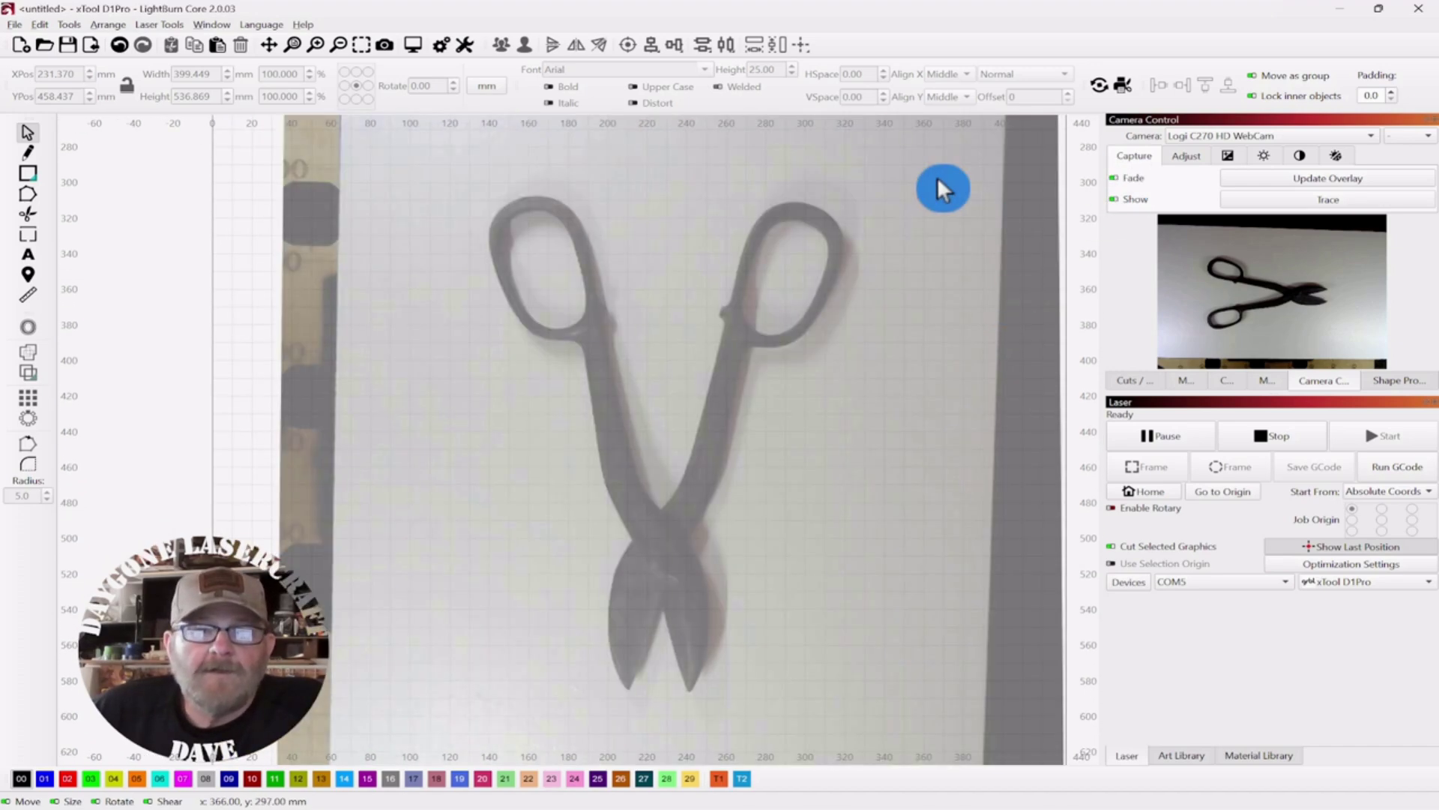
pyautogui.click(1113, 178)
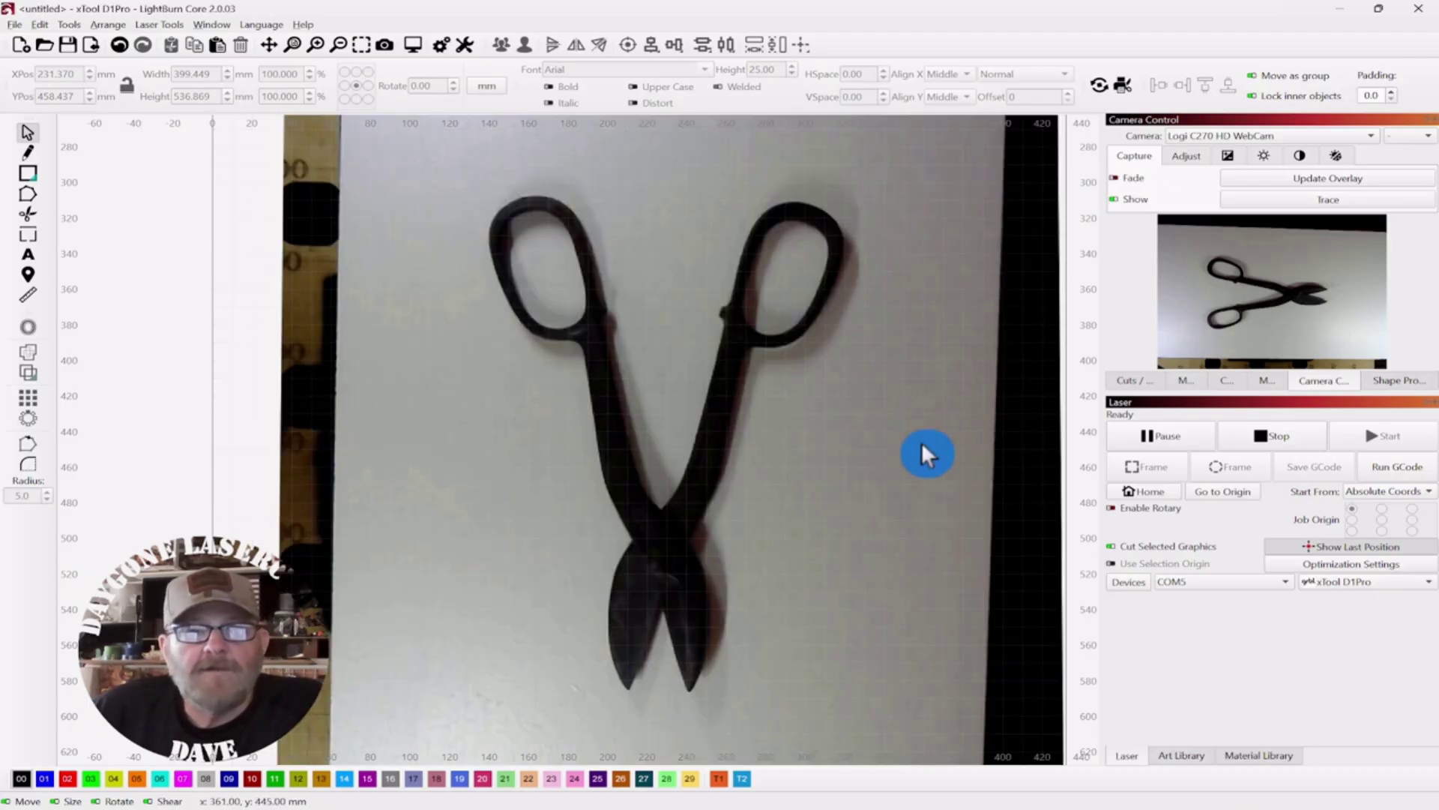
pyautogui.moveTo(803, 482); pyautogui.dragTo(827, 449)
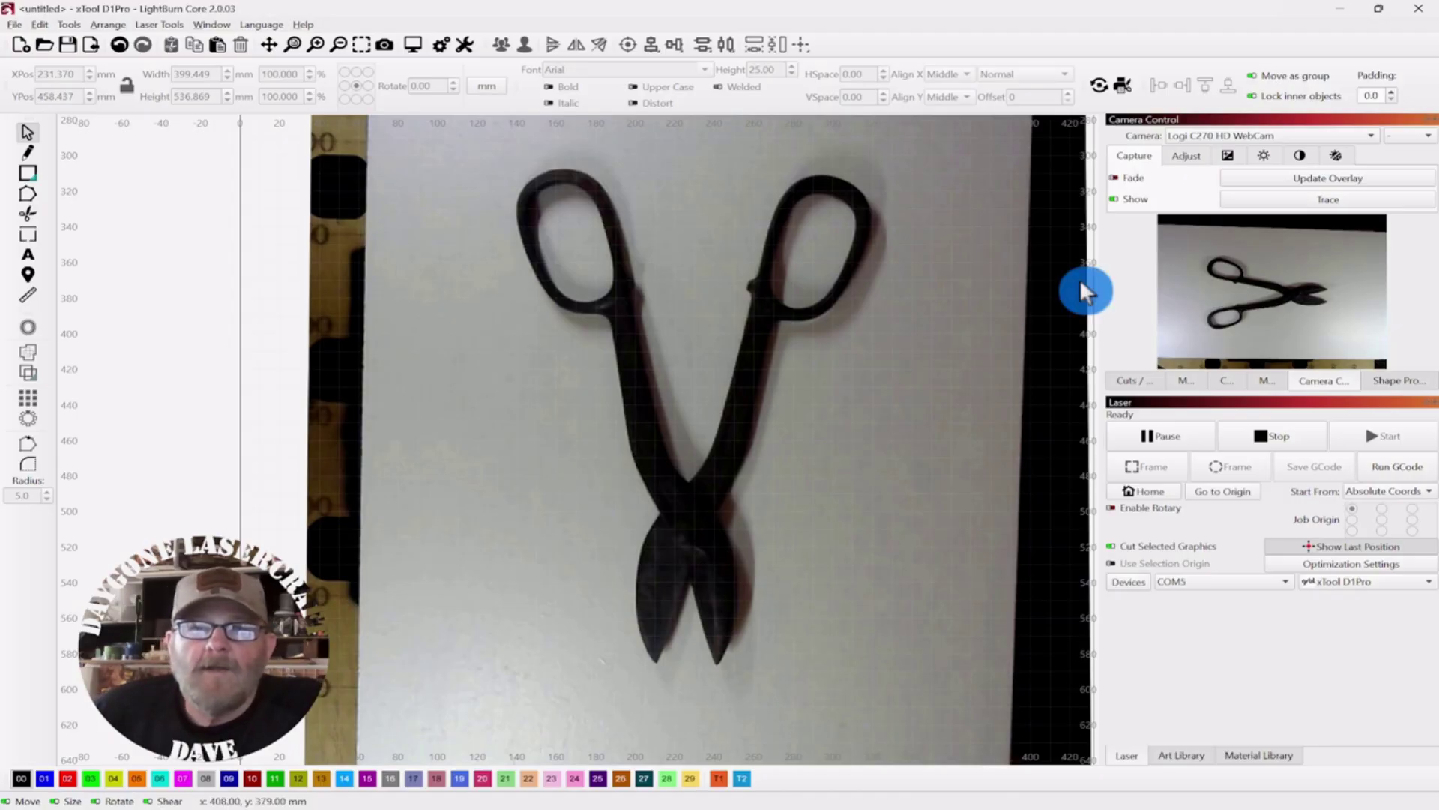
# Trace the camera image at threshold 59, checking with Fade Image, to create the snips outline
pyautogui.click(1325, 200)
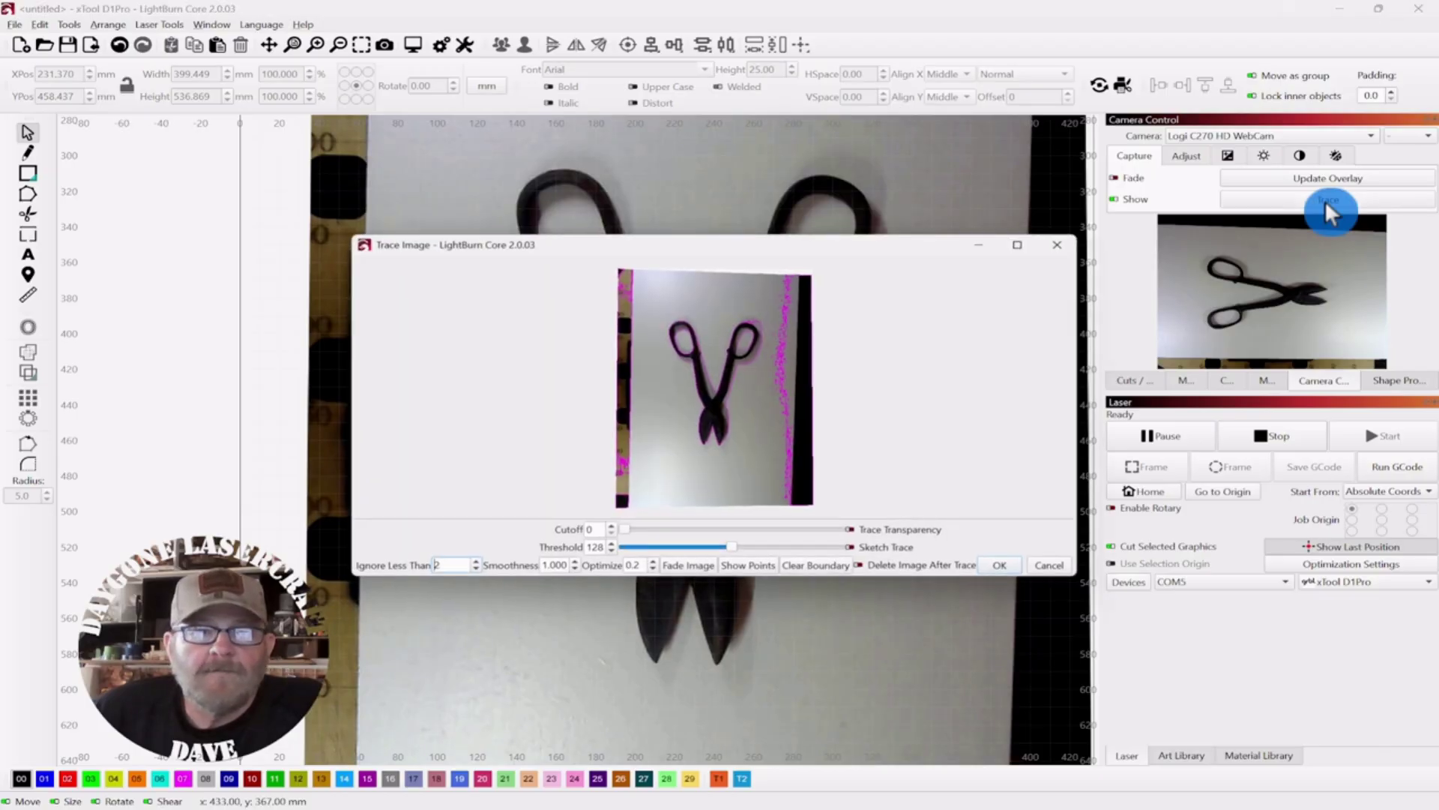
pyautogui.moveTo(754, 240)
pyautogui.mouseDown()
pyautogui.moveTo(929, 213)
pyautogui.moveTo(904, 10)
pyautogui.moveTo(852, 127)
pyautogui.mouseUp()
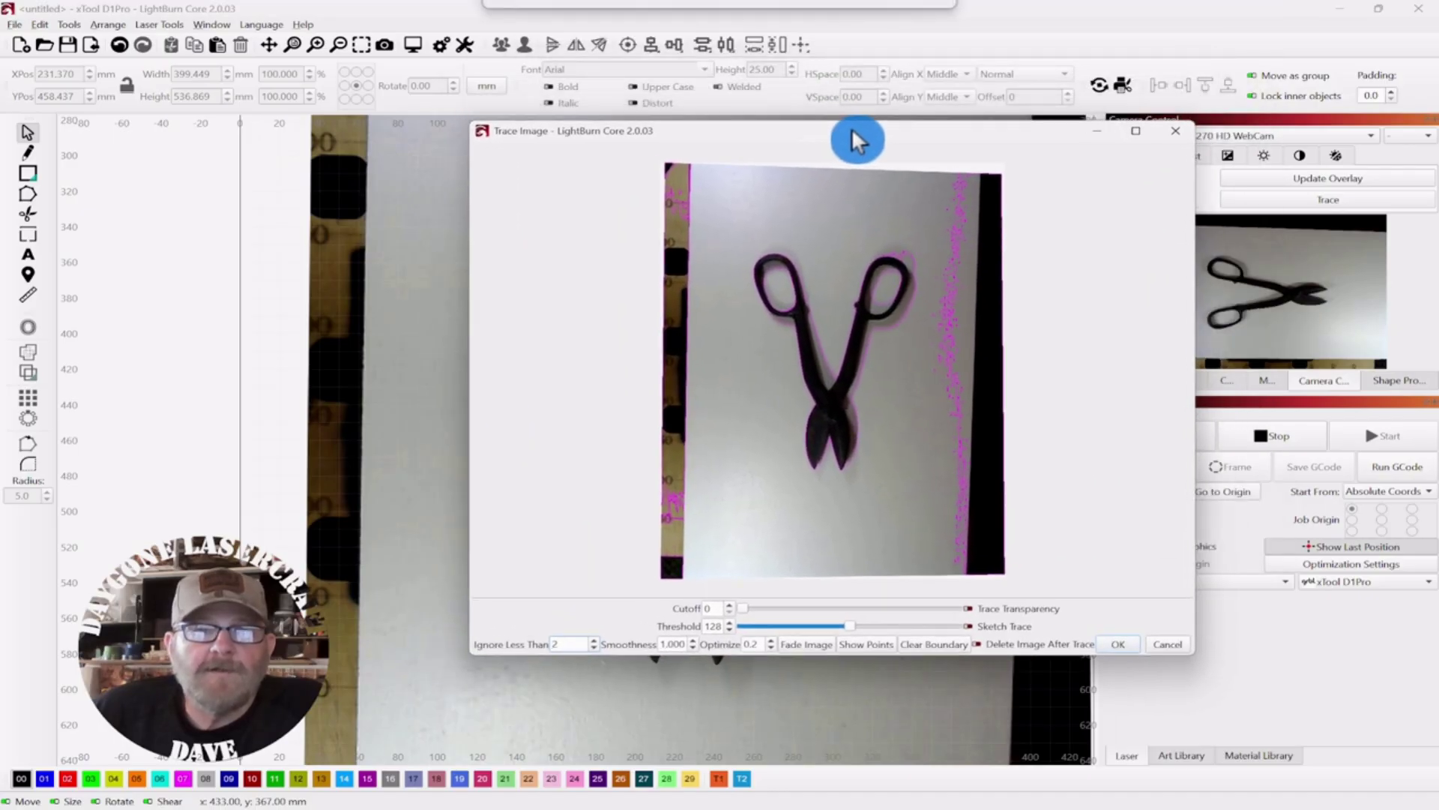
pyautogui.click(761, 618)
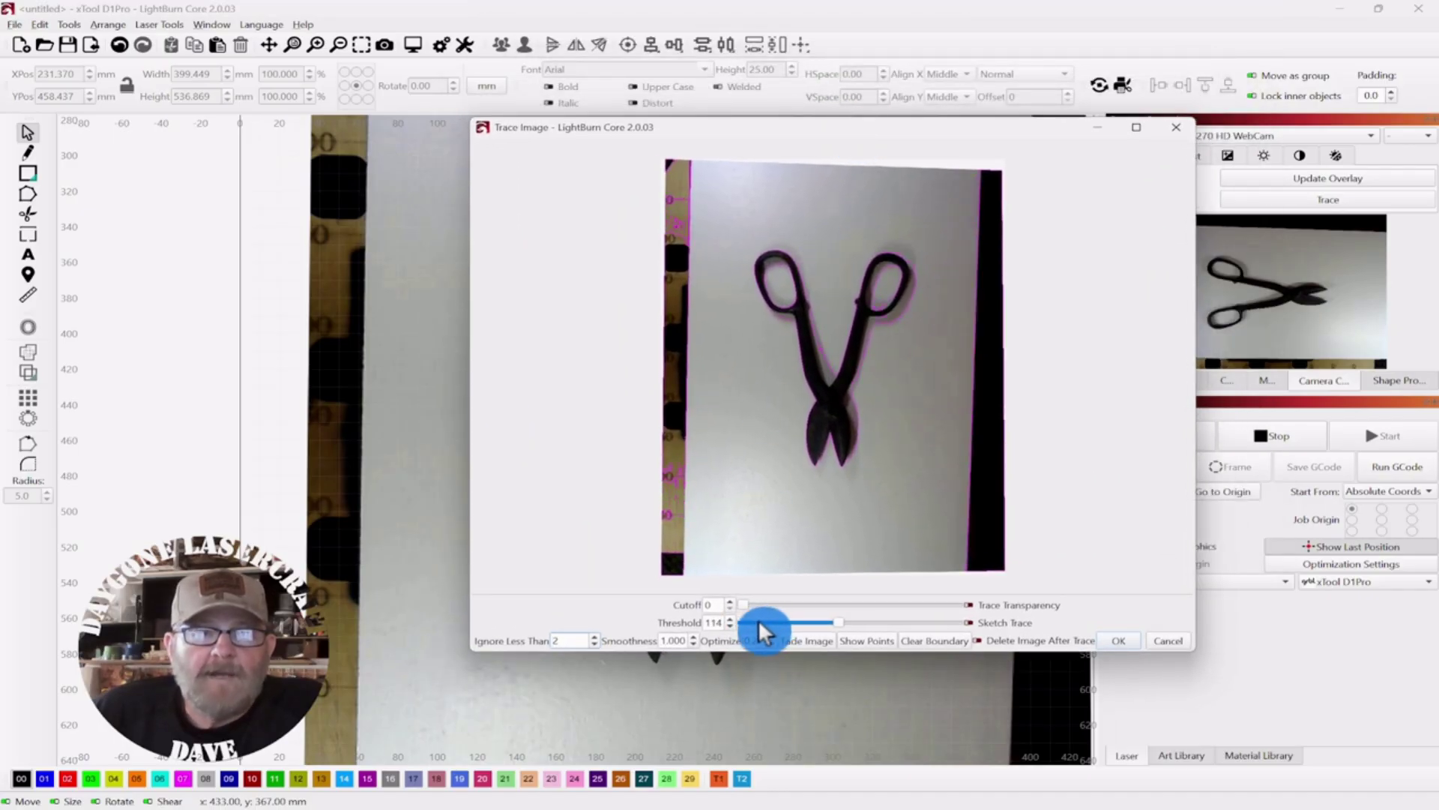
pyautogui.click(760, 619)
pyautogui.click(762, 617)
pyautogui.click(762, 617)
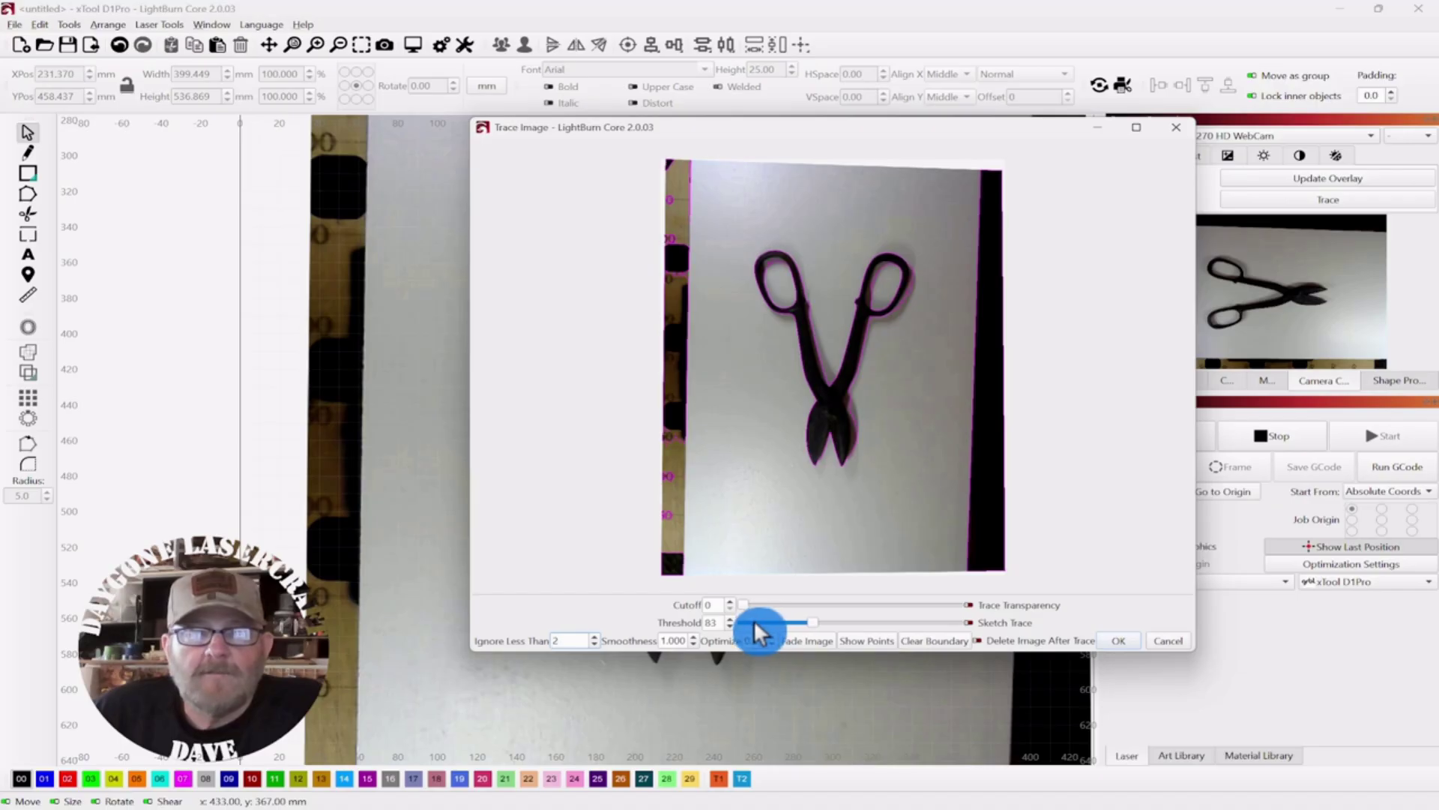
pyautogui.click(755, 620)
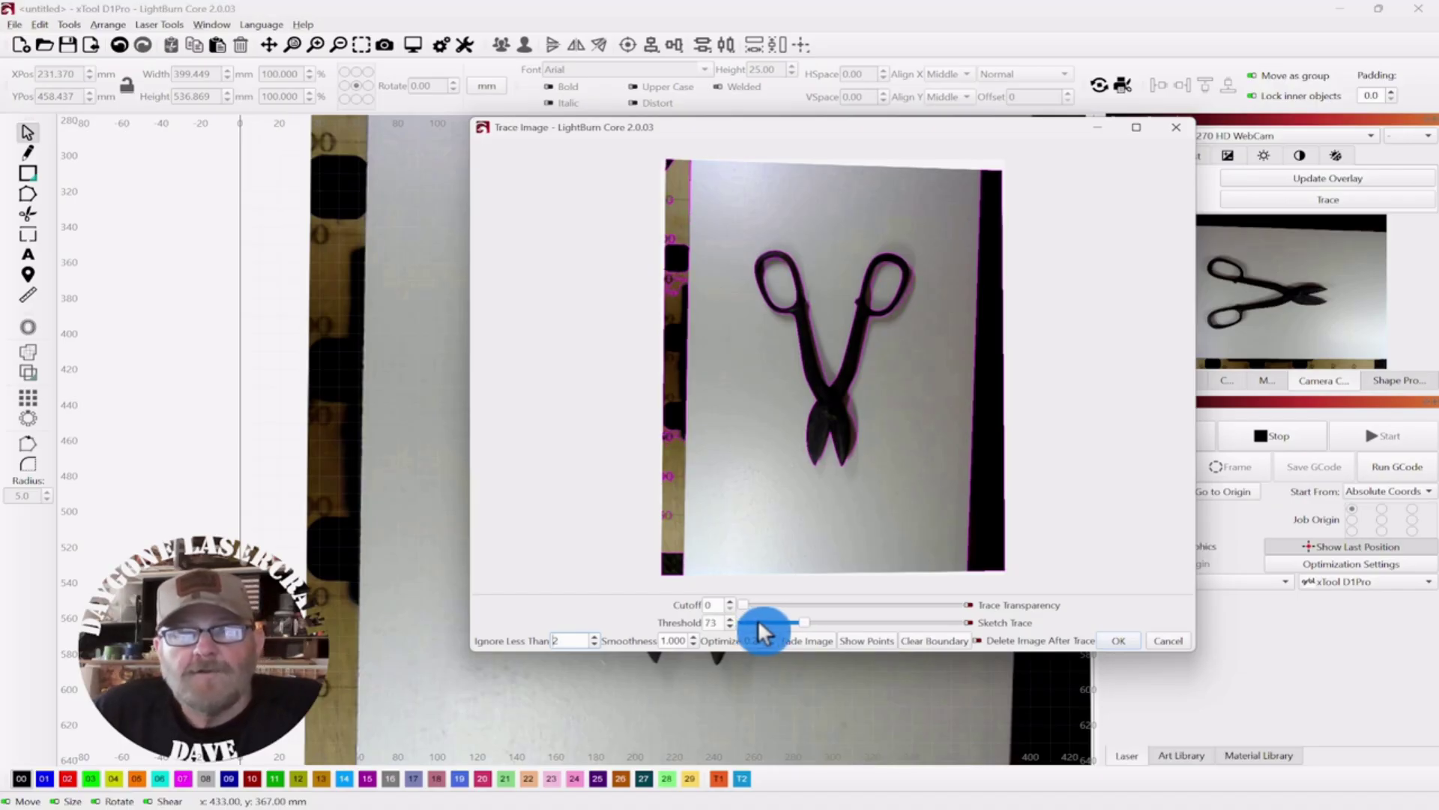
pyautogui.click(763, 622)
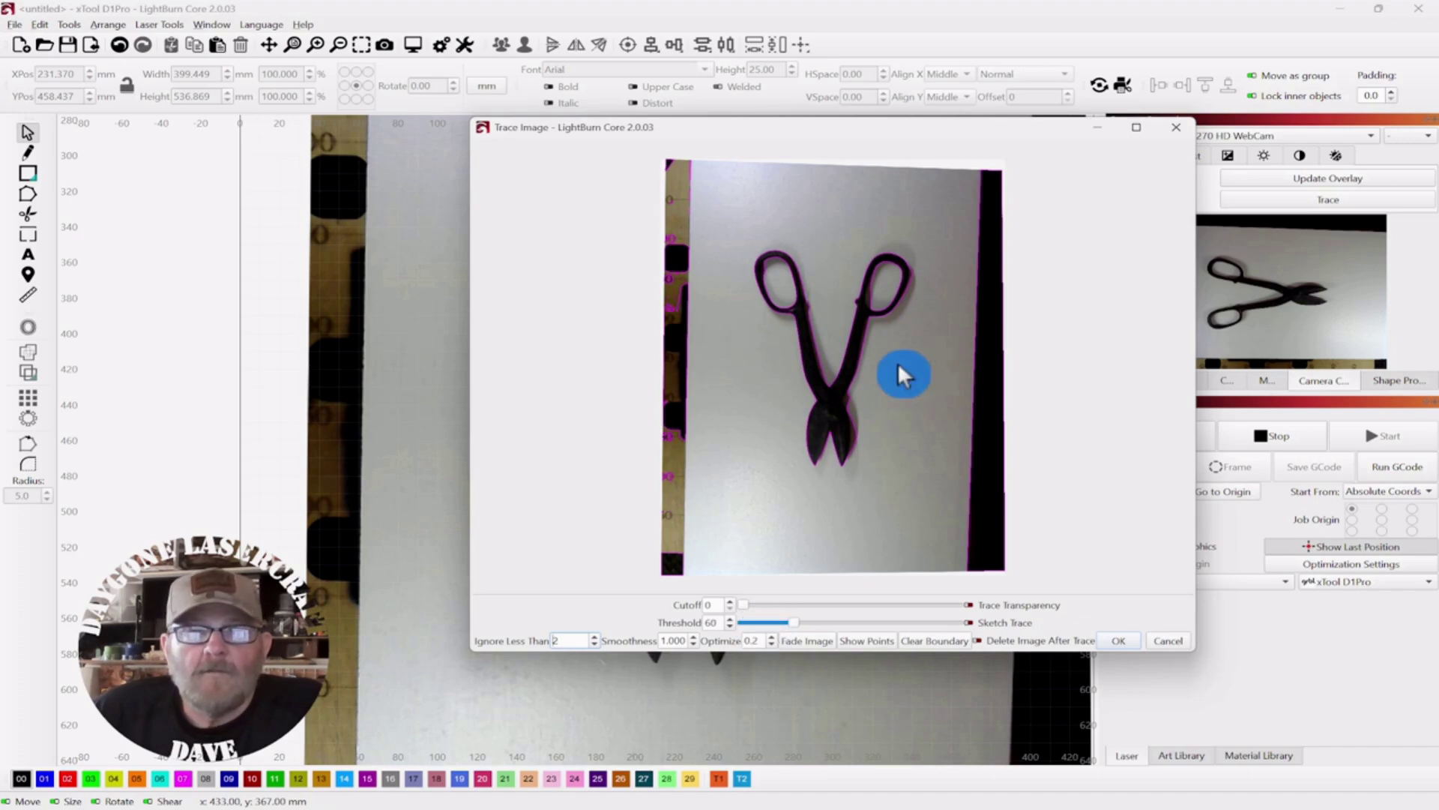
pyautogui.click(808, 639)
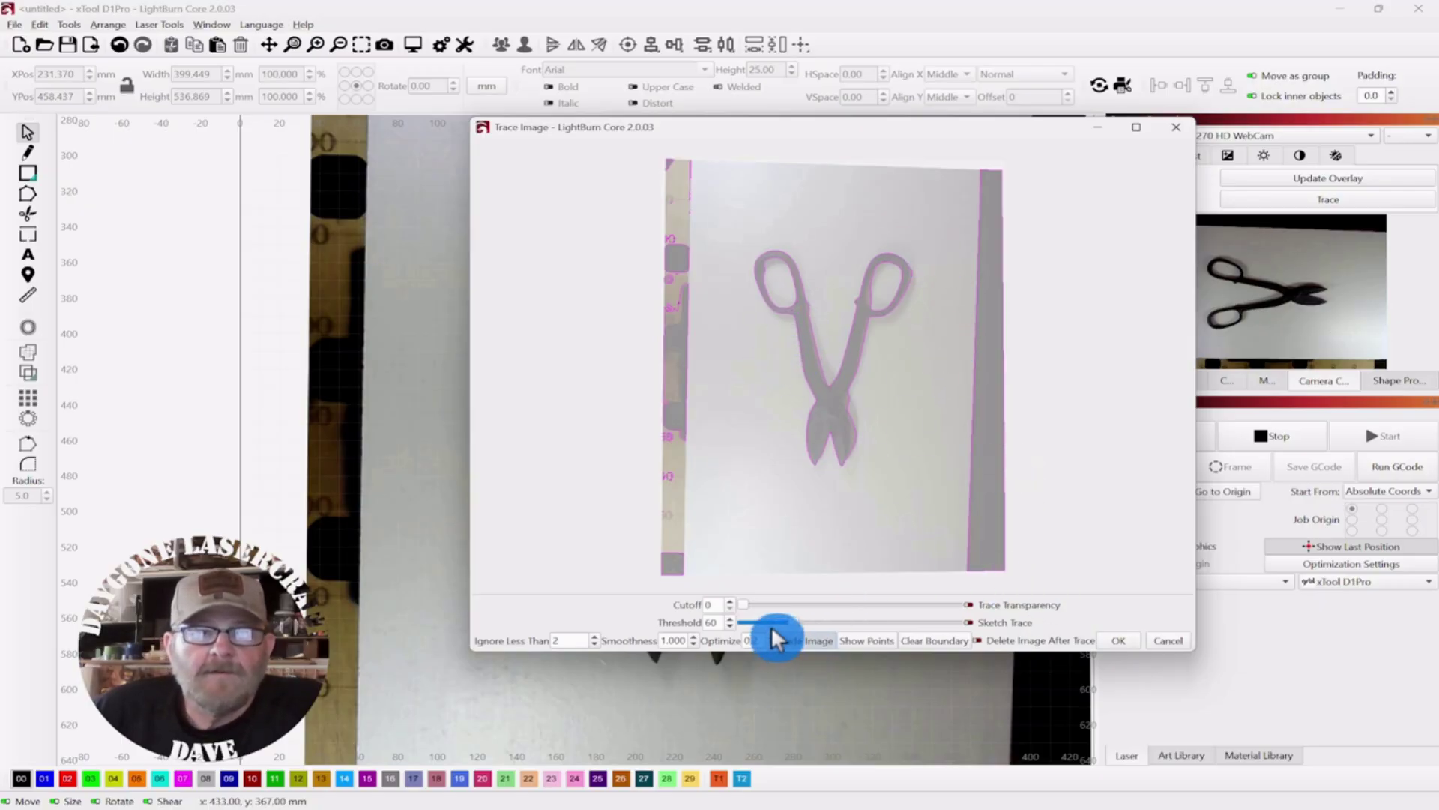
pyautogui.click(1105, 638)
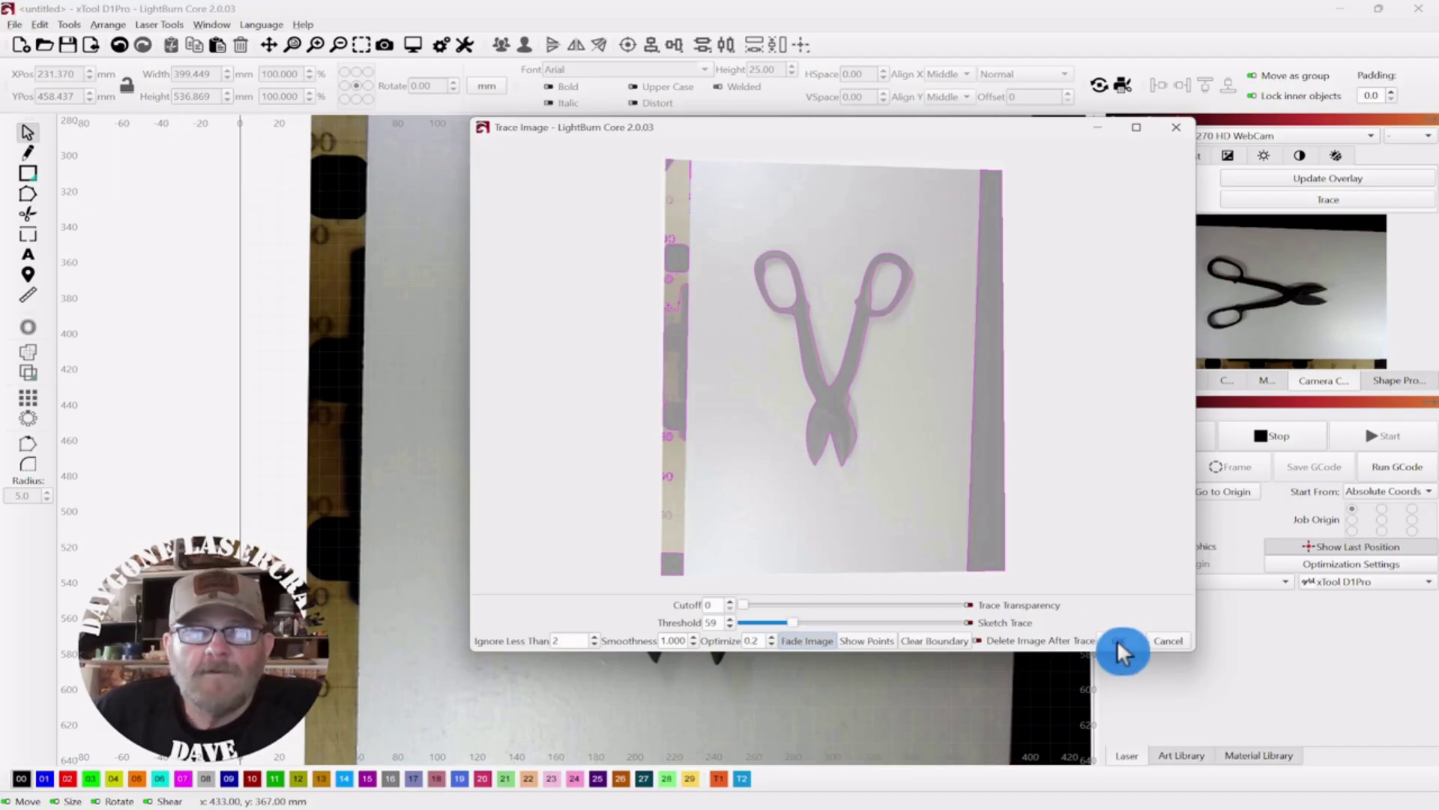
pyautogui.scroll(-5, 974, 486)
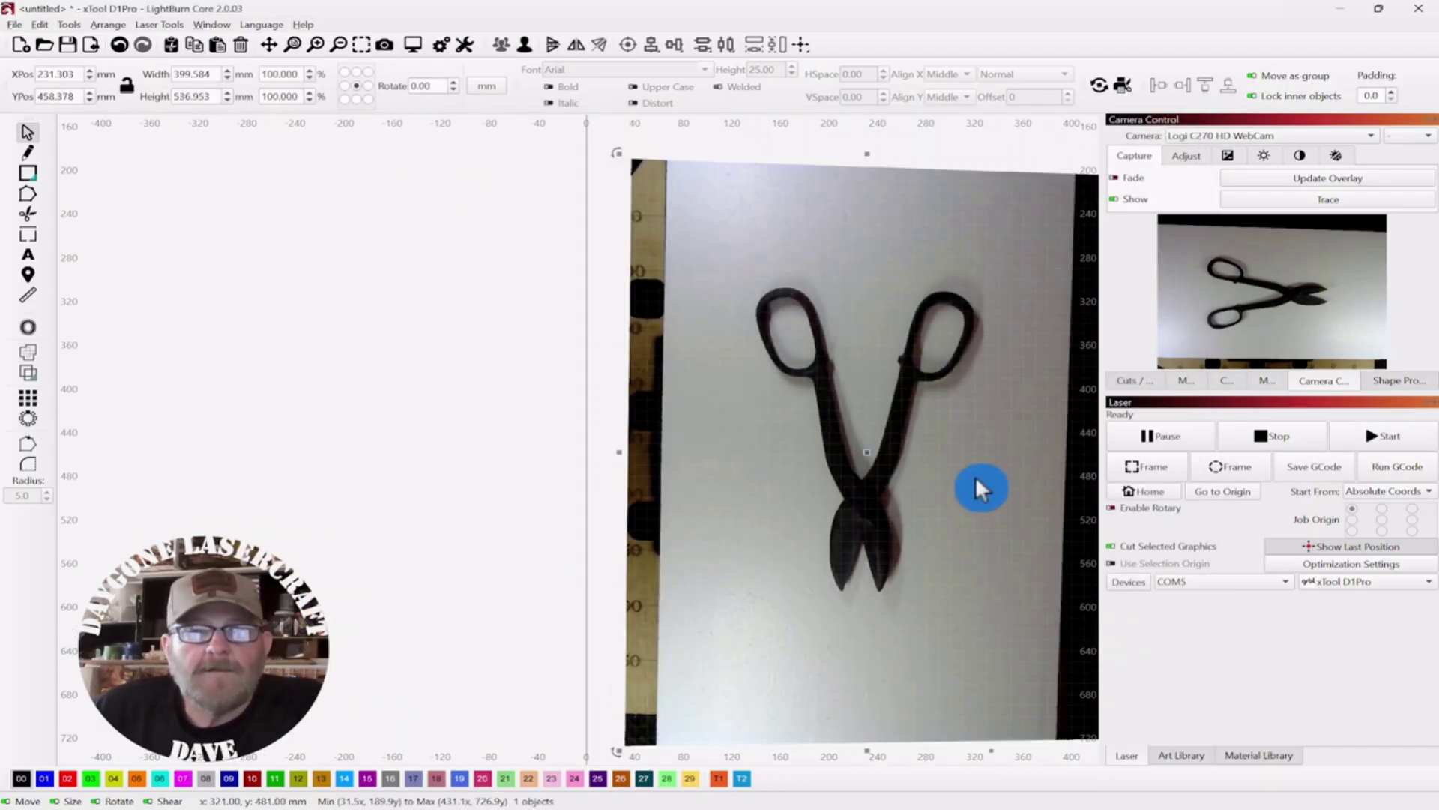
# Move the trace onto blank canvas, break it apart, and separate the scissors outline from the debris
pyautogui.moveTo(867, 450)
pyautogui.mouseDown()
pyautogui.moveTo(707, 459)
pyautogui.moveTo(392, 444)
pyautogui.mouseUp()
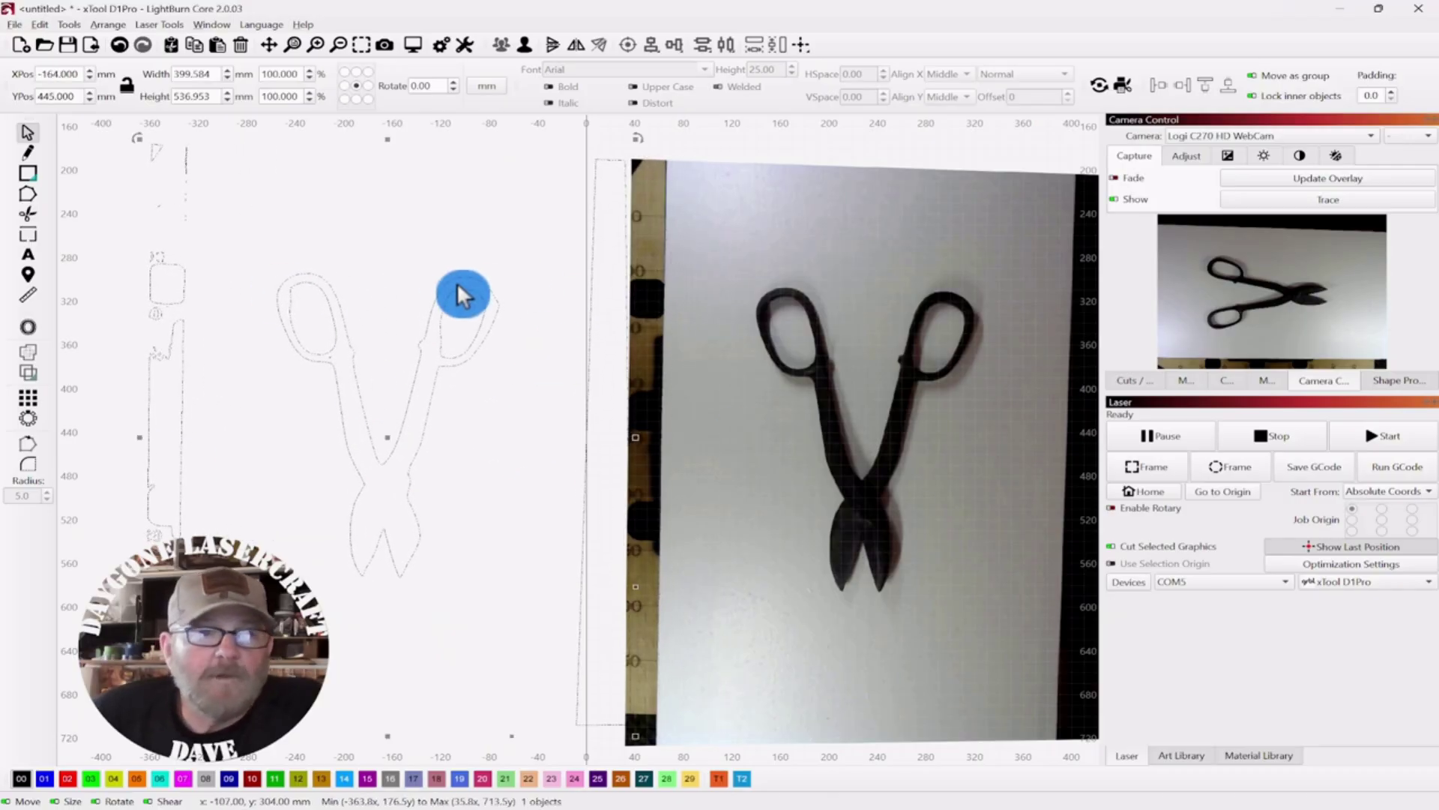
pyautogui.click(524, 43)
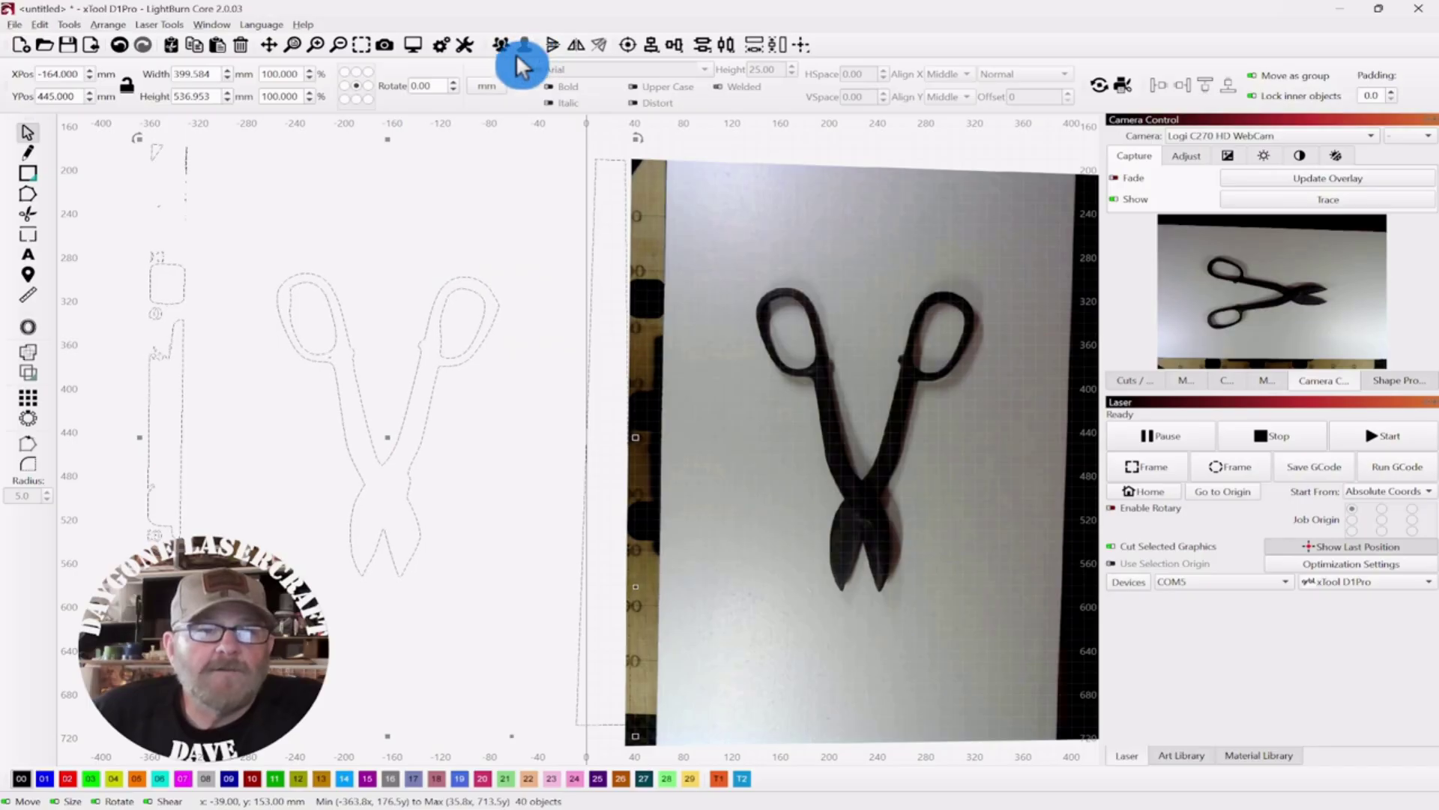
pyautogui.moveTo(504, 211)
pyautogui.mouseDown()
pyautogui.moveTo(283, 341)
pyautogui.moveTo(248, 627)
pyautogui.mouseUp()
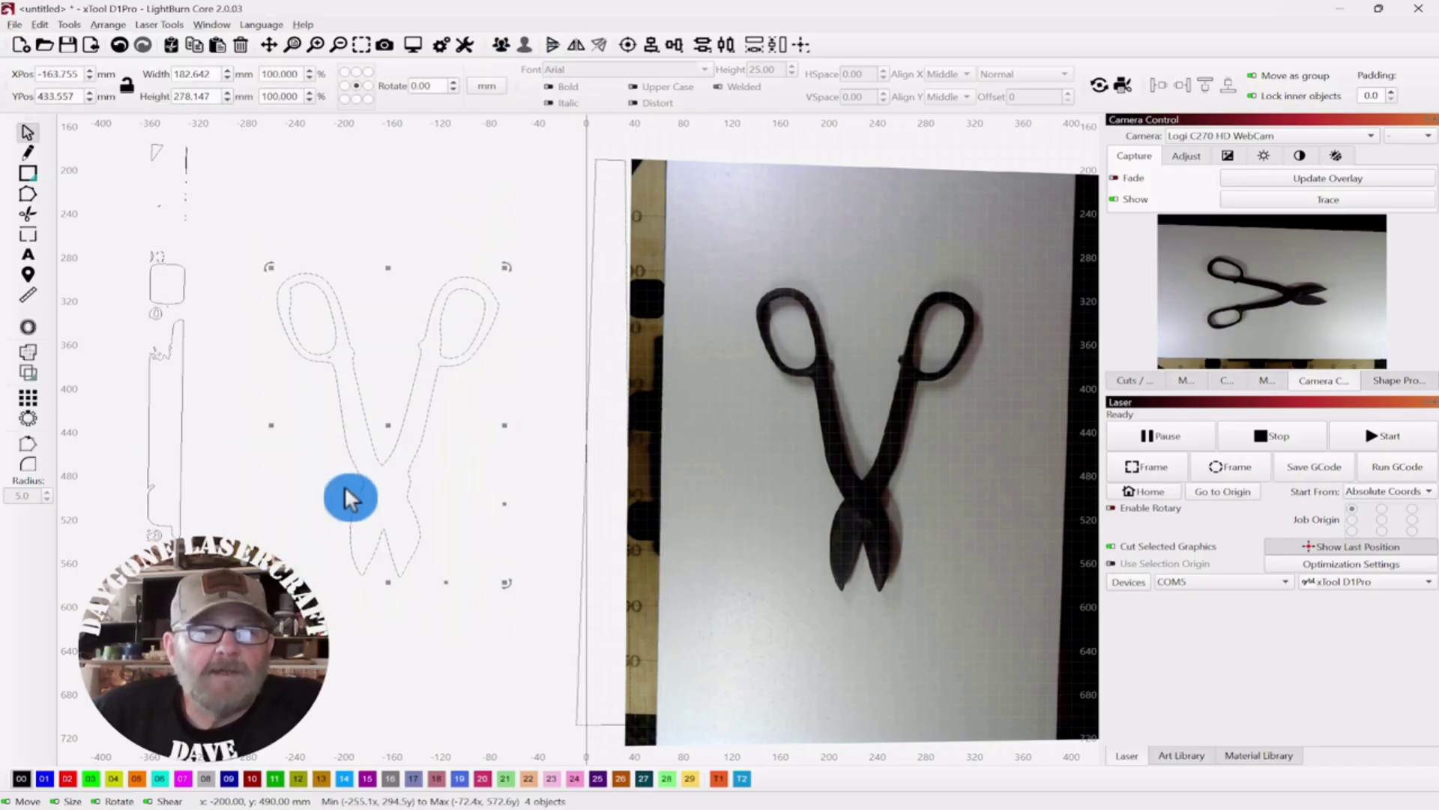
pyautogui.scroll(-2, 372, 444)
pyautogui.moveTo(378, 444); pyautogui.dragTo(1003, 433)
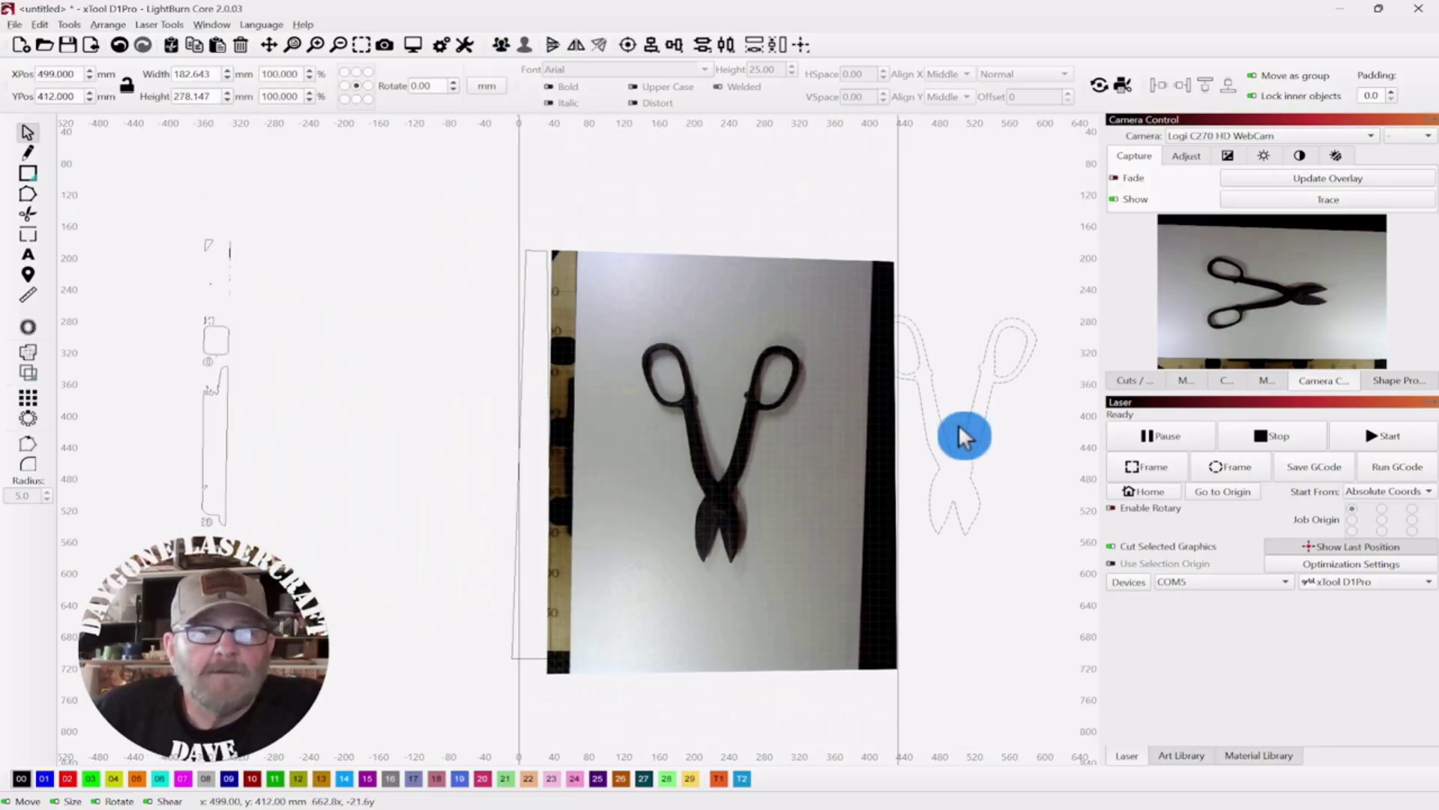
# Delete the leftover edge debris shapes and recentre the view
pyautogui.moveTo(656, 199); pyautogui.dragTo(124, 504)
pyautogui.press('Delete')
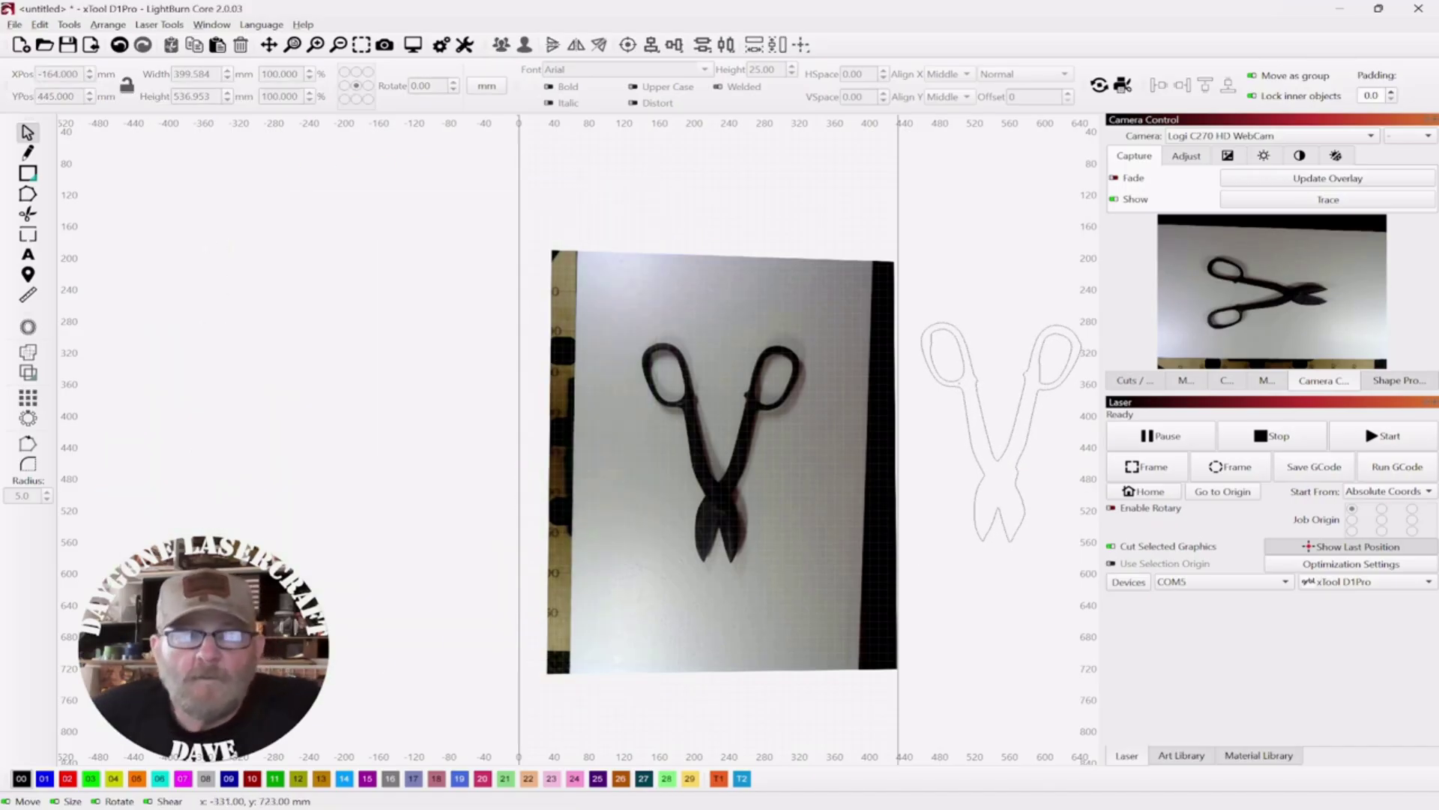
pyautogui.moveTo(644, 556); pyautogui.dragTo(492, 541)
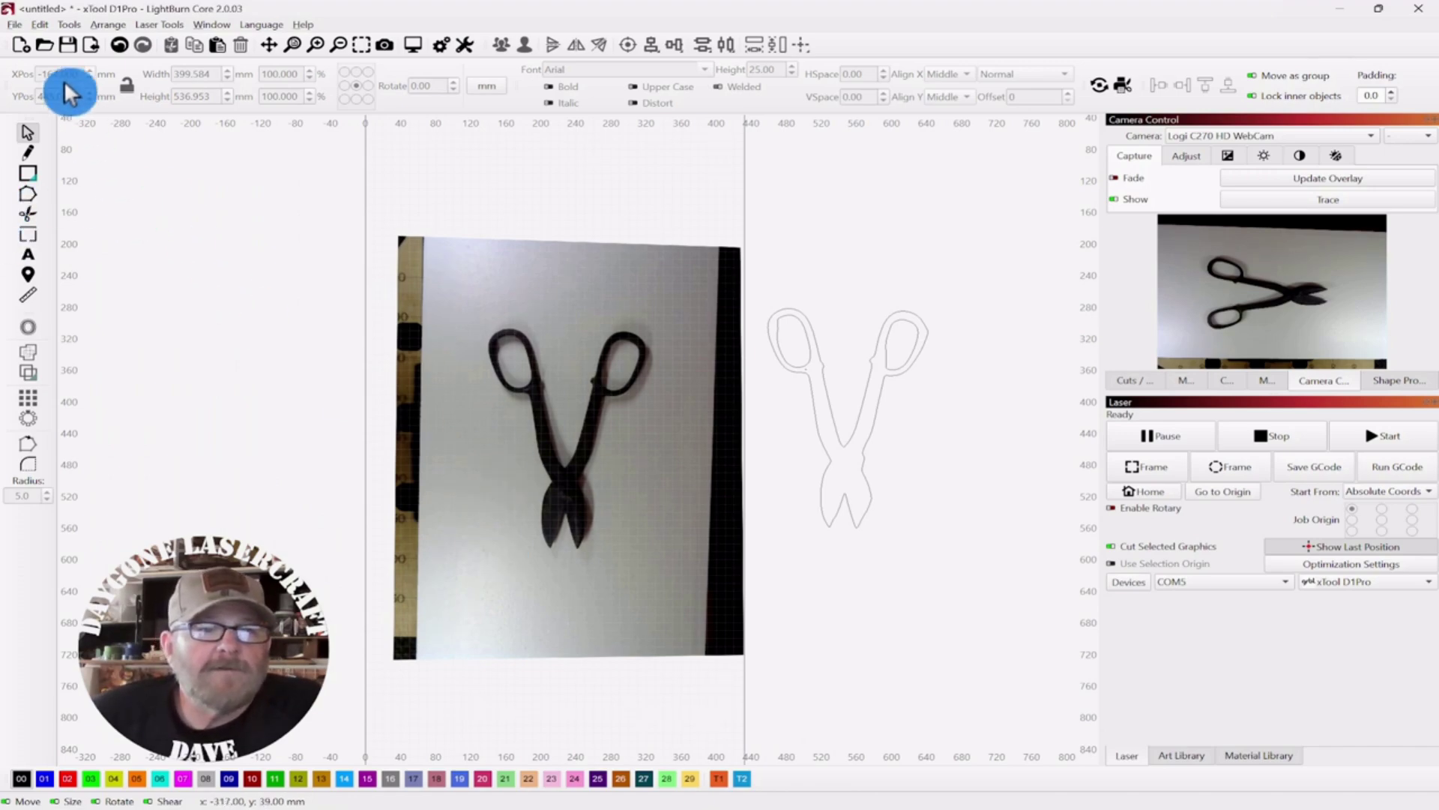
# Start a new project discarding changes, recapture the camera image, and open Trace Image at threshold 128
pyautogui.click(22, 45)
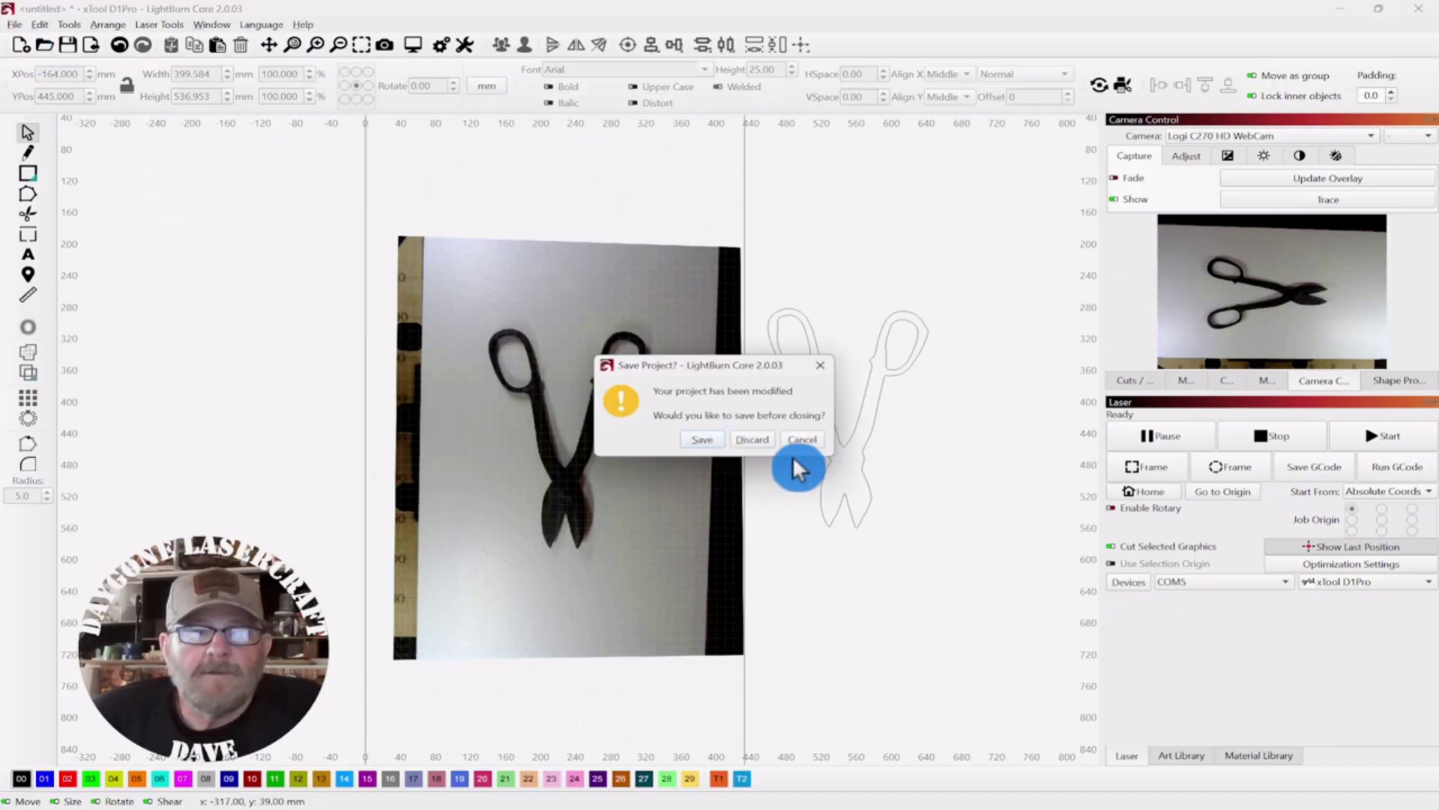
pyautogui.click(763, 438)
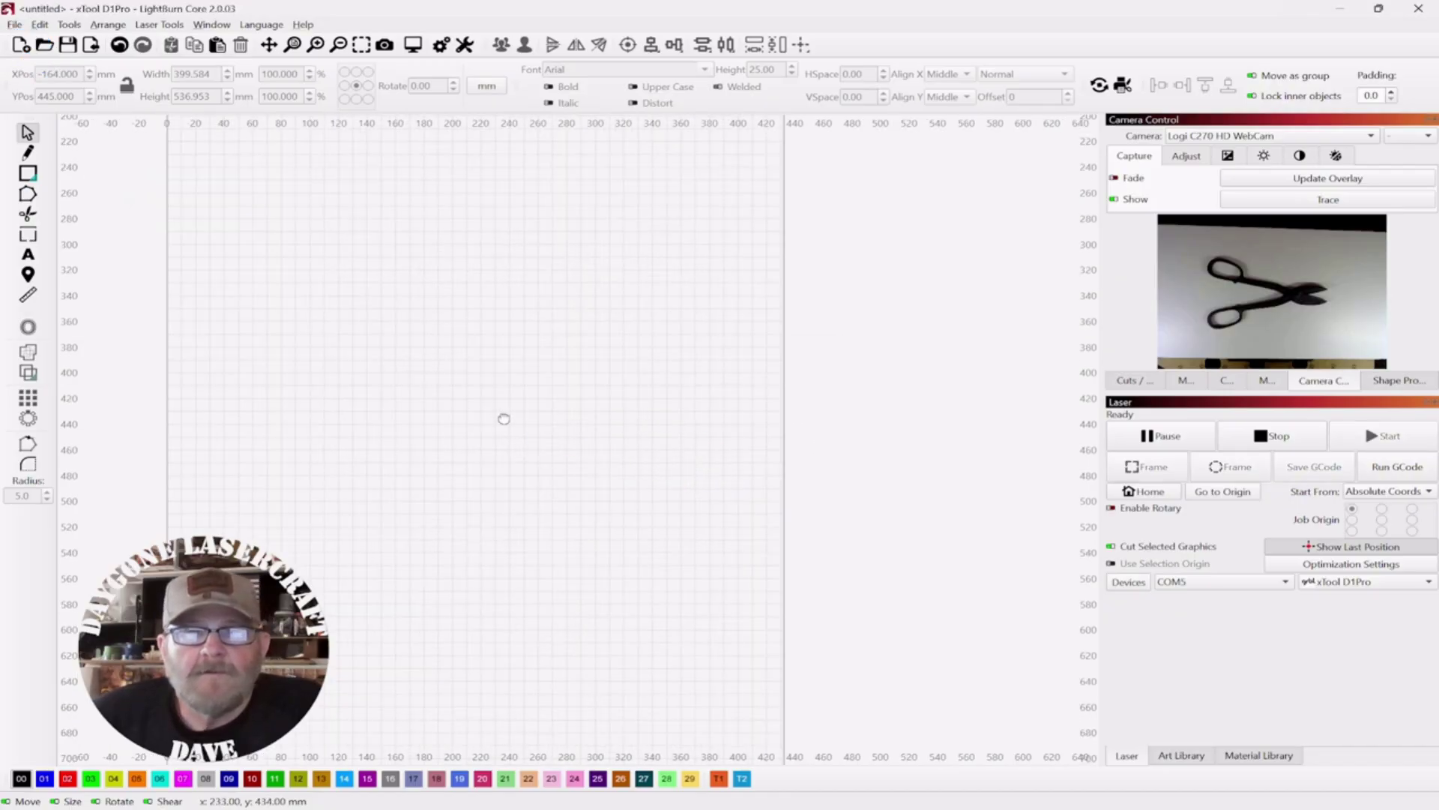
pyautogui.click(1333, 178)
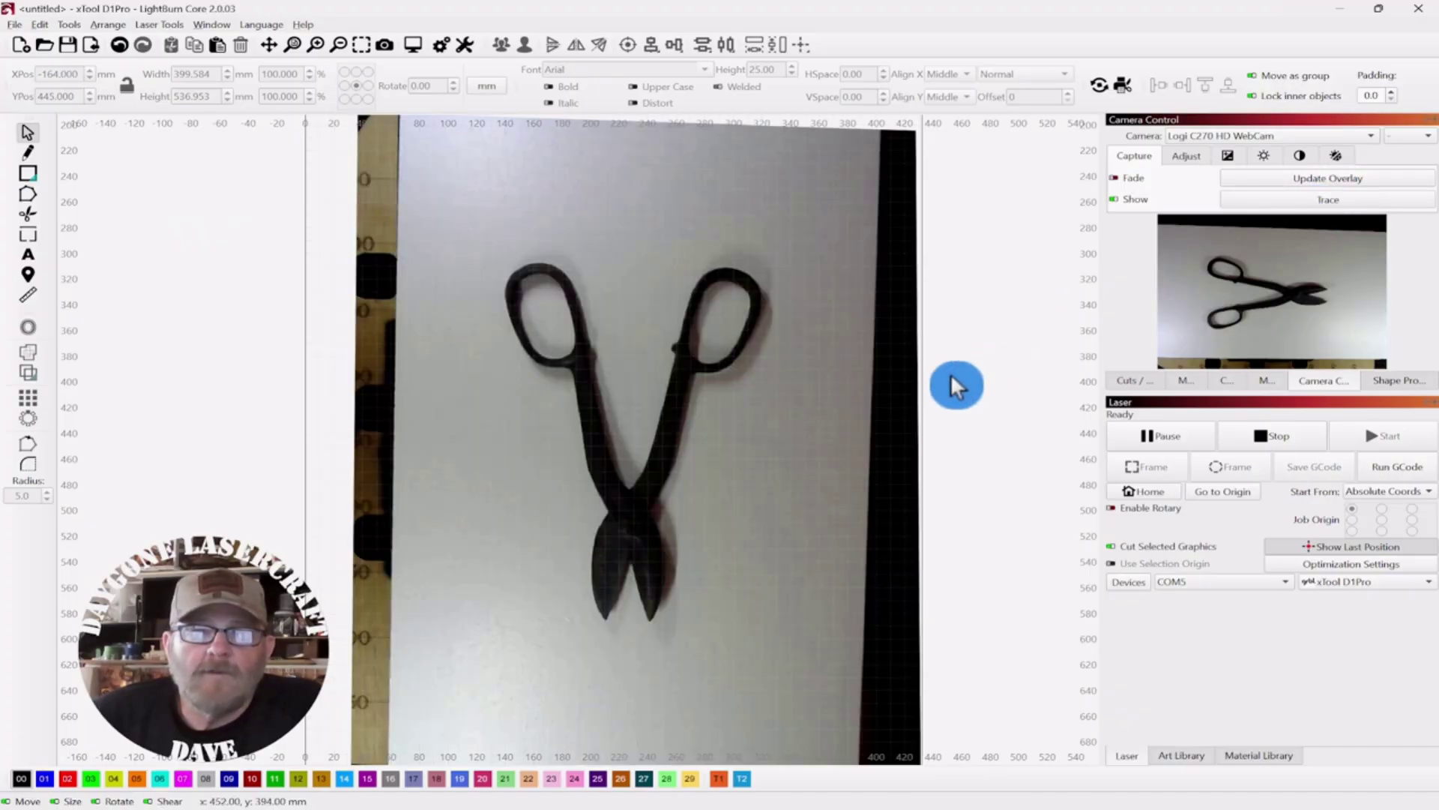
pyautogui.click(1323, 201)
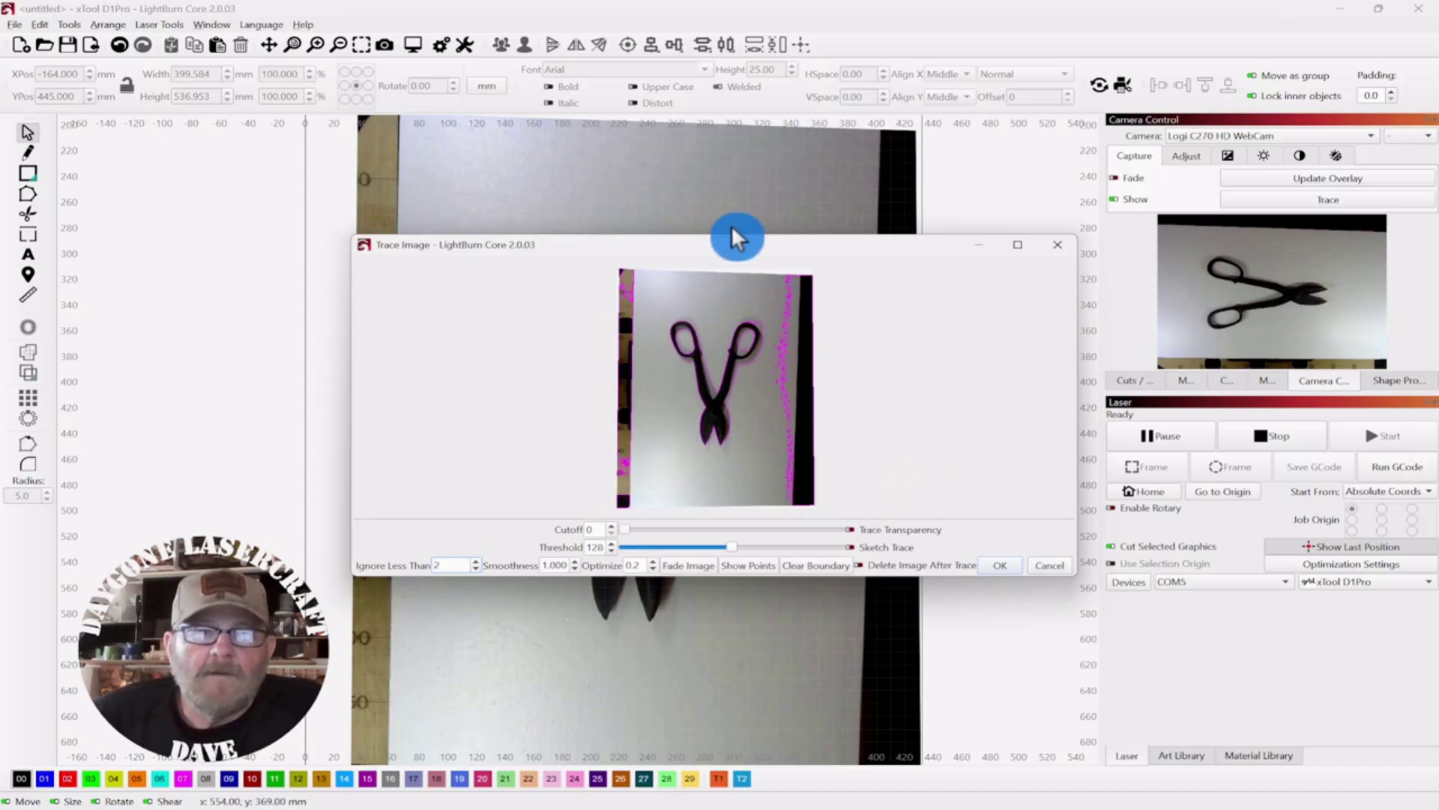
# Enlarge the Trace Image preview and lower the threshold to 59
pyautogui.moveTo(732, 235)
pyautogui.mouseDown()
pyautogui.moveTo(749, 7)
pyautogui.moveTo(750, 29)
pyautogui.moveTo(787, 28)
pyautogui.moveTo(820, 129)
pyautogui.moveTo(835, 279)
pyautogui.moveTo(819, 40)
pyautogui.mouseUp()
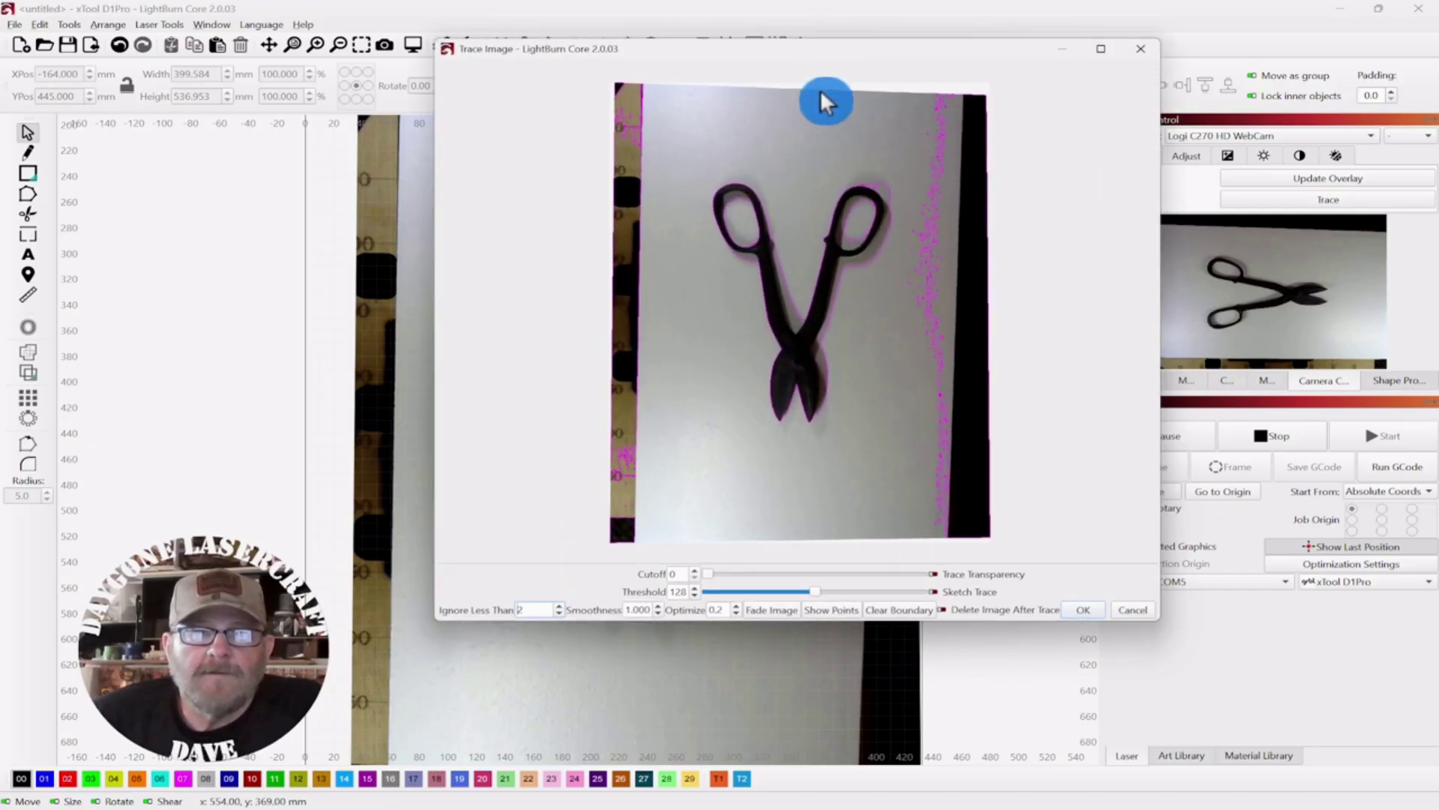
pyautogui.click(721, 592)
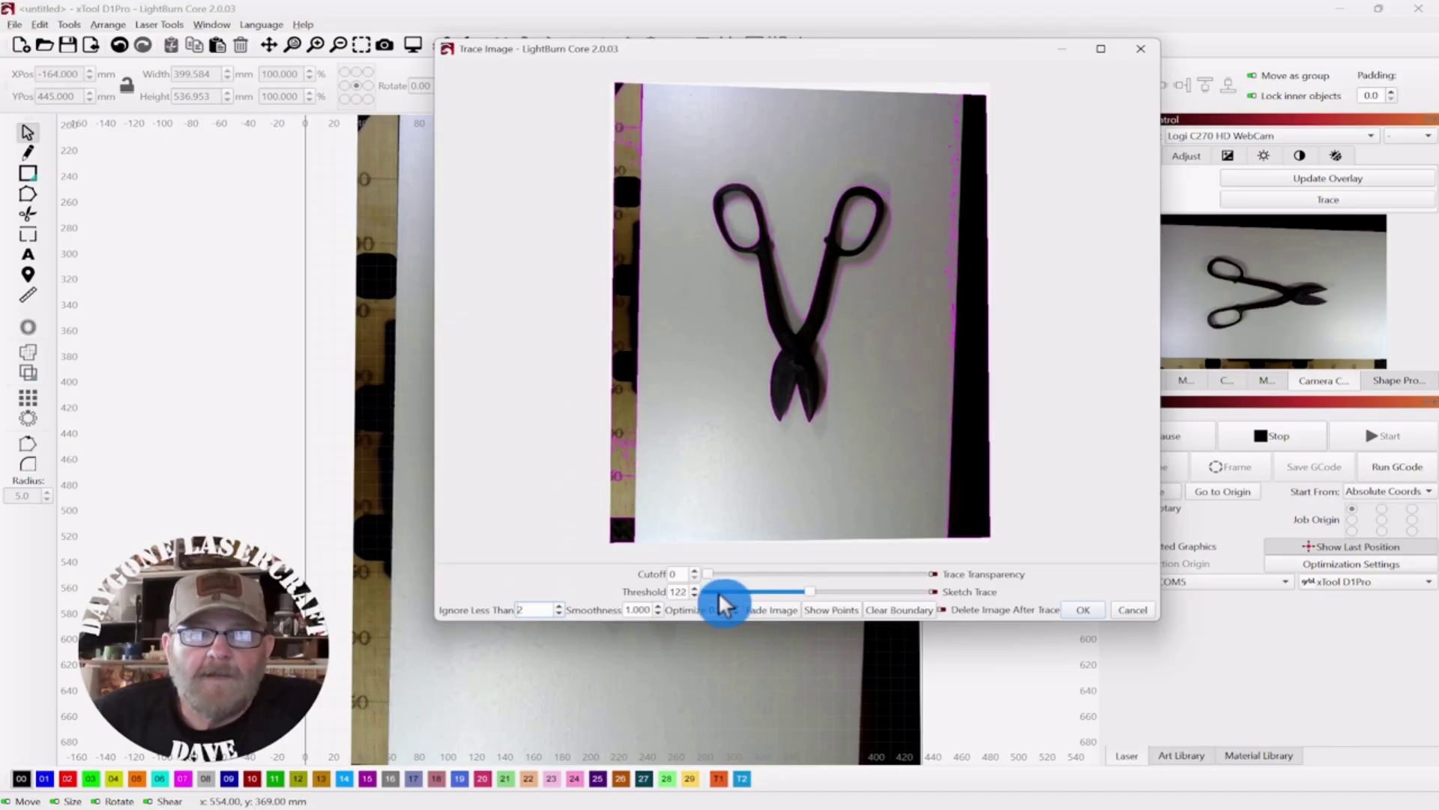
pyautogui.click(730, 591)
pyautogui.click(727, 591)
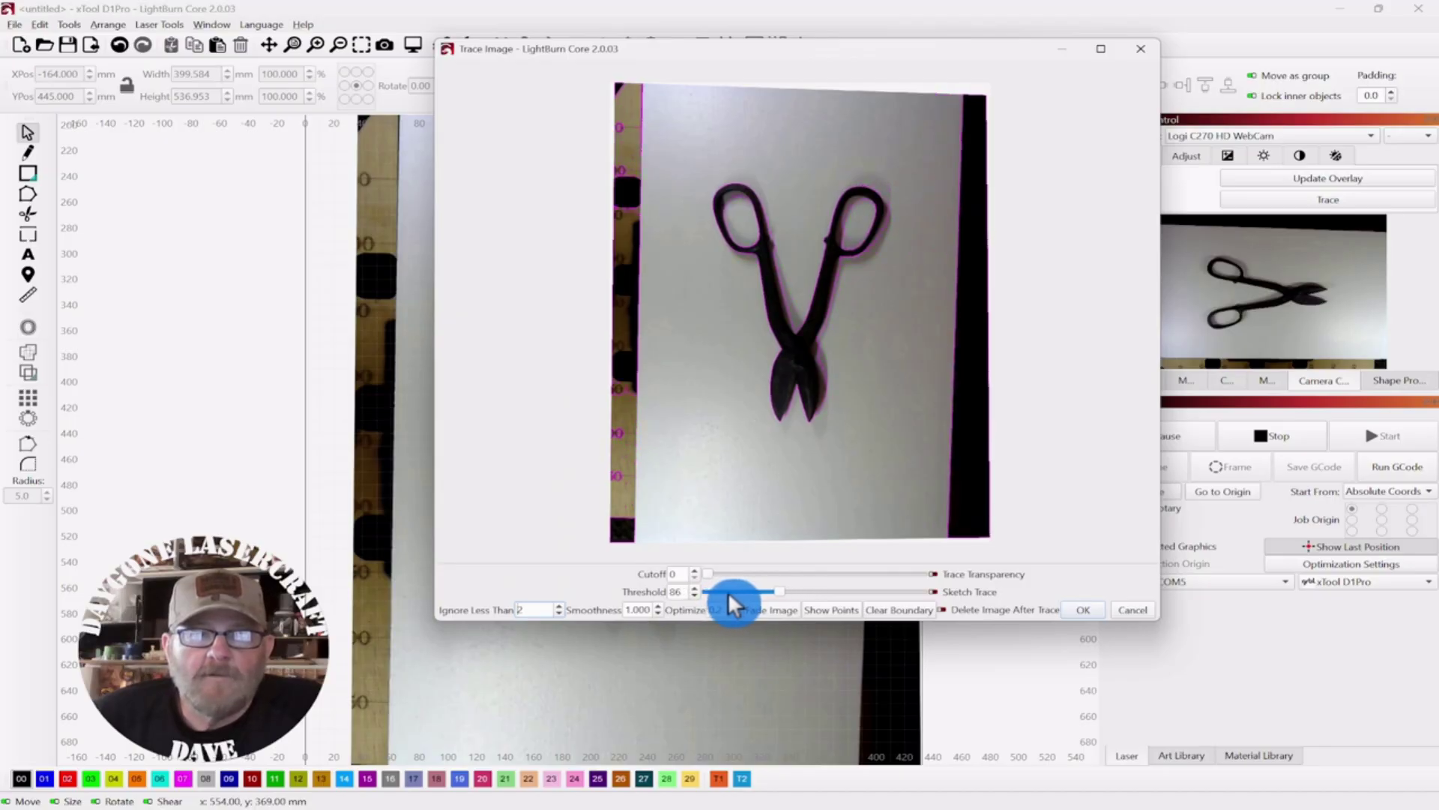
pyautogui.click(727, 590)
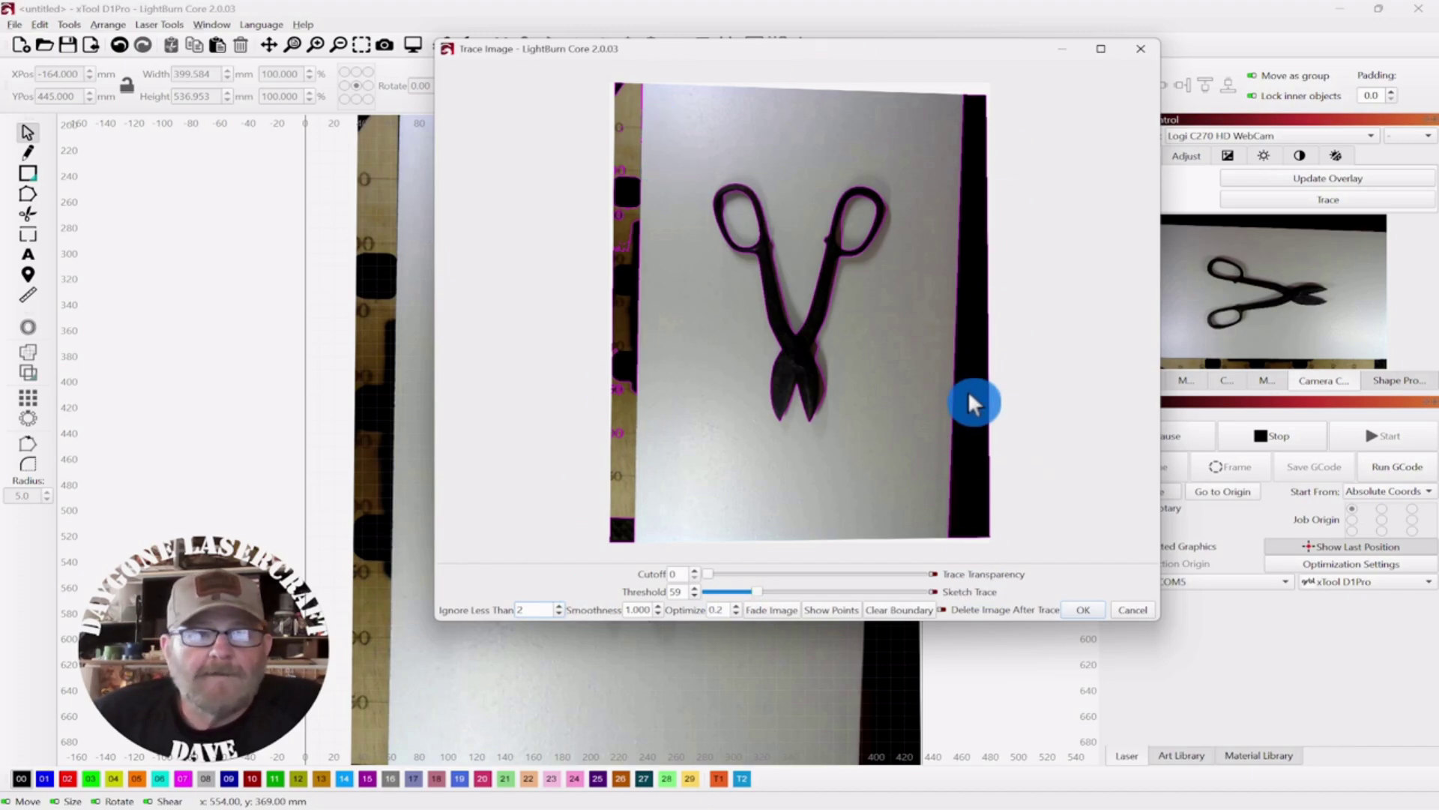
# Draw a trace boundary around the tin snips and create the outline, about 182.6 × 278.0 mm
pyautogui.moveTo(790, 153)
pyautogui.mouseDown()
pyautogui.moveTo(677, 330)
pyautogui.moveTo(690, 446)
pyautogui.mouseUp()
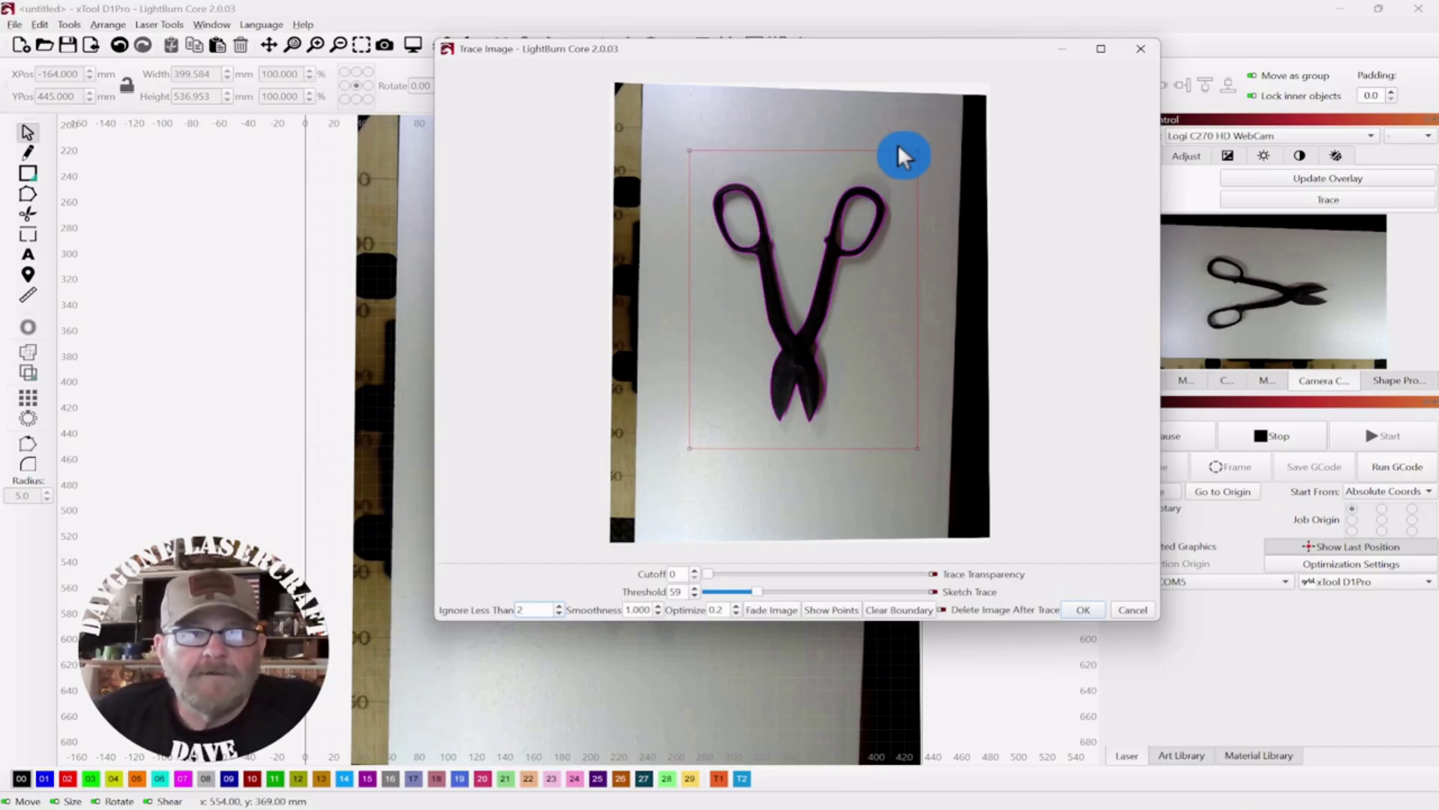
pyautogui.click(1082, 610)
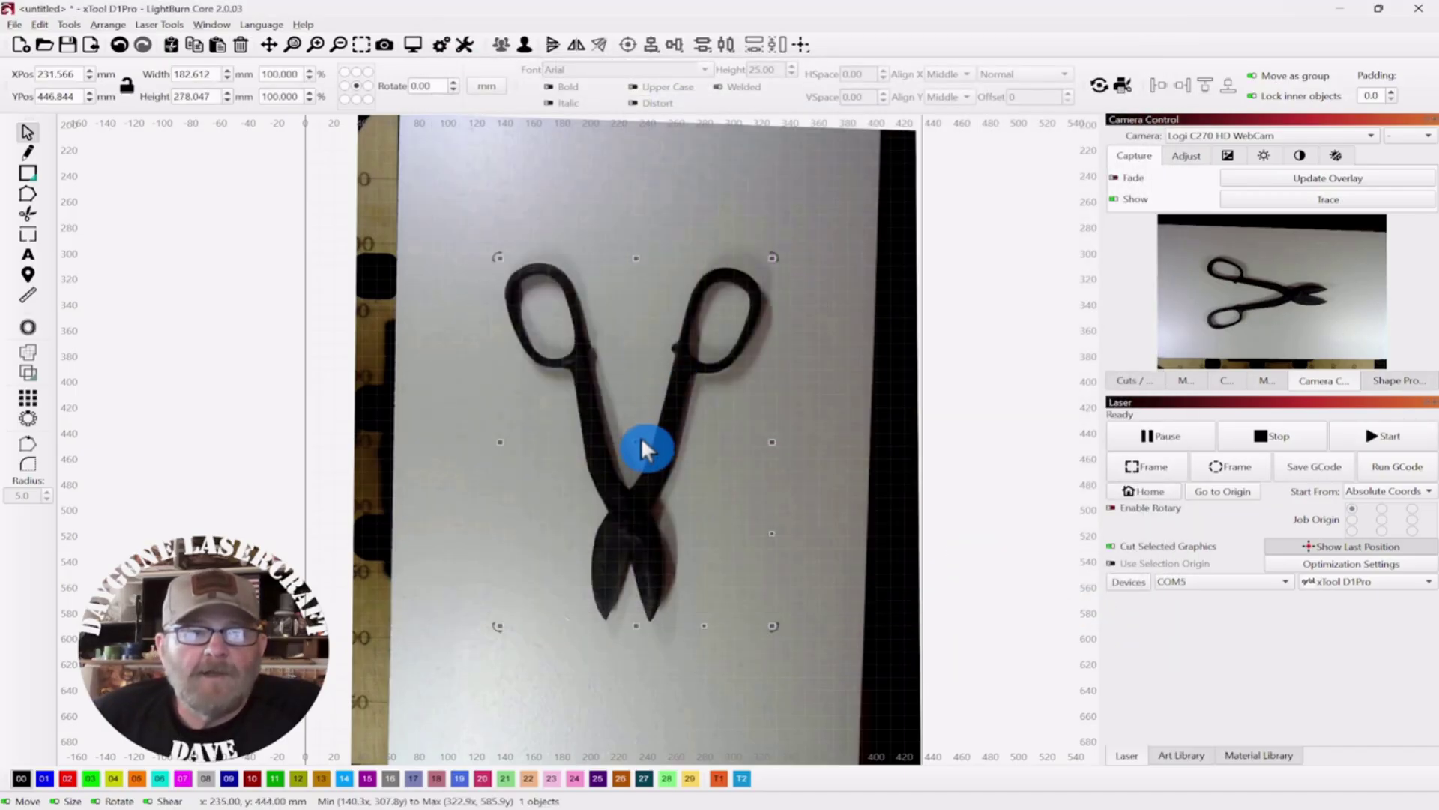
# Move the traced snips outline left of the camera image to X −144, Y 402 mm
pyautogui.click(641, 442)
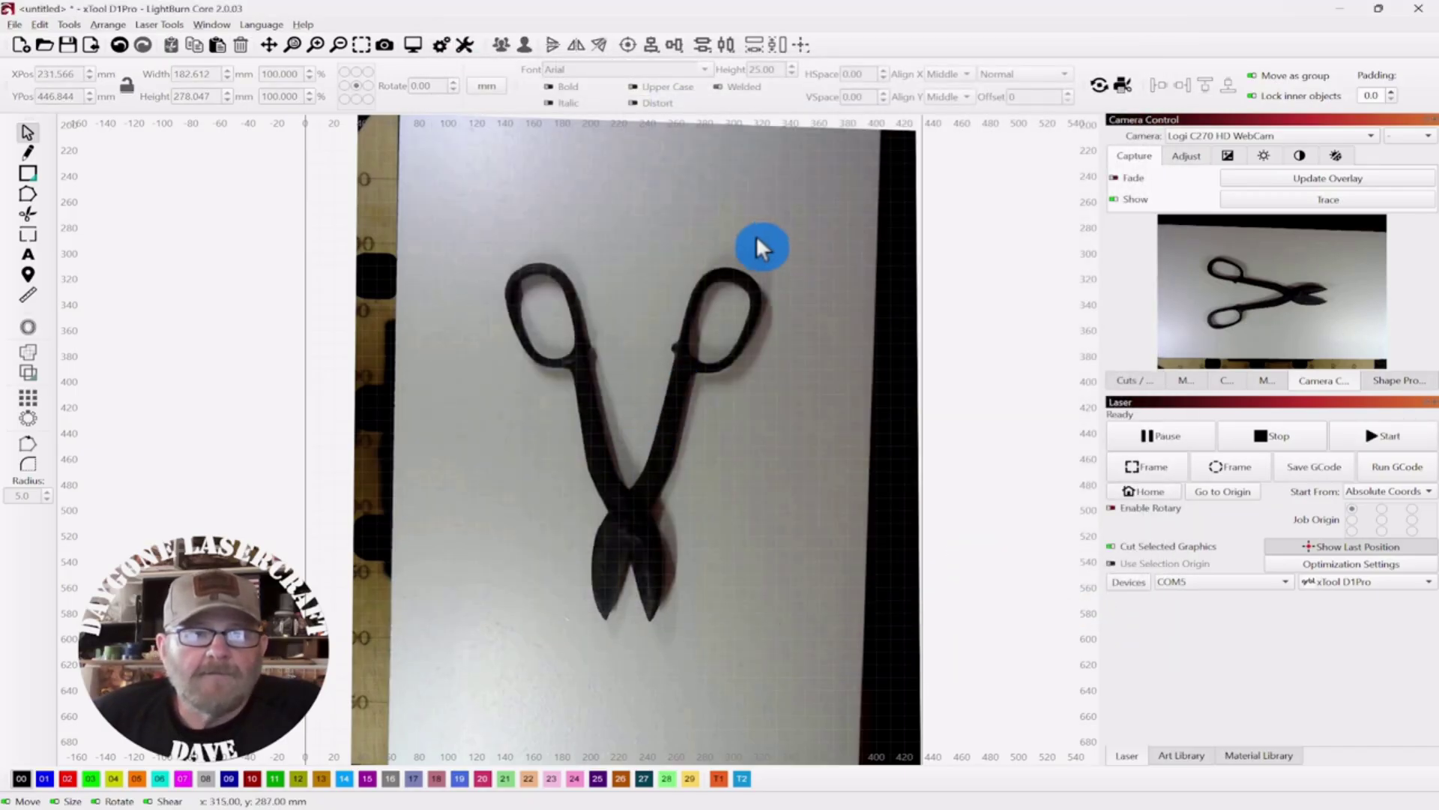
pyautogui.click(686, 335)
pyautogui.moveTo(636, 443); pyautogui.dragTo(187, 379)
pyautogui.scroll(-3, 296, 380)
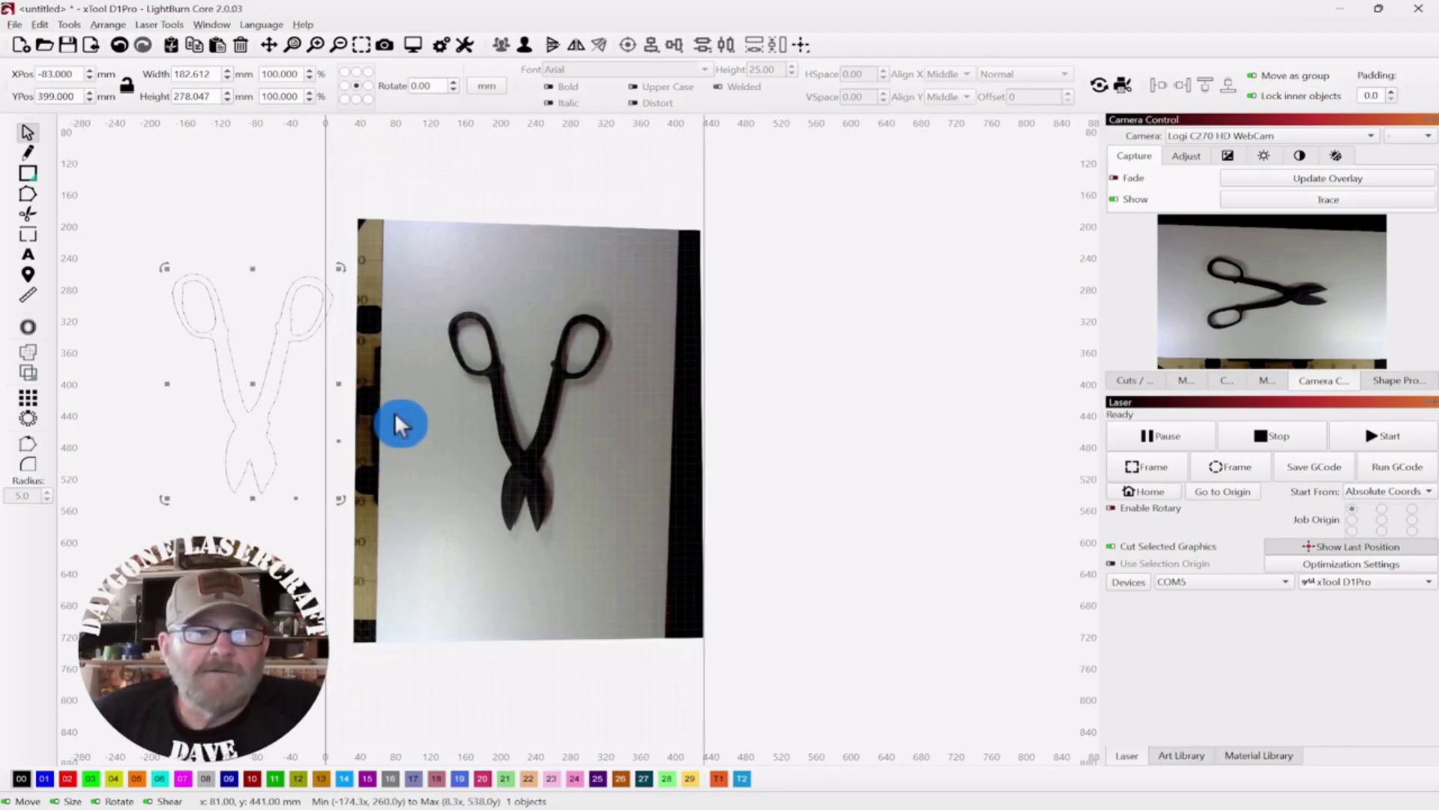
pyautogui.moveTo(402, 418)
pyautogui.mouseDown()
pyautogui.moveTo(643, 385)
pyautogui.moveTo(620, 395)
pyautogui.mouseUp()
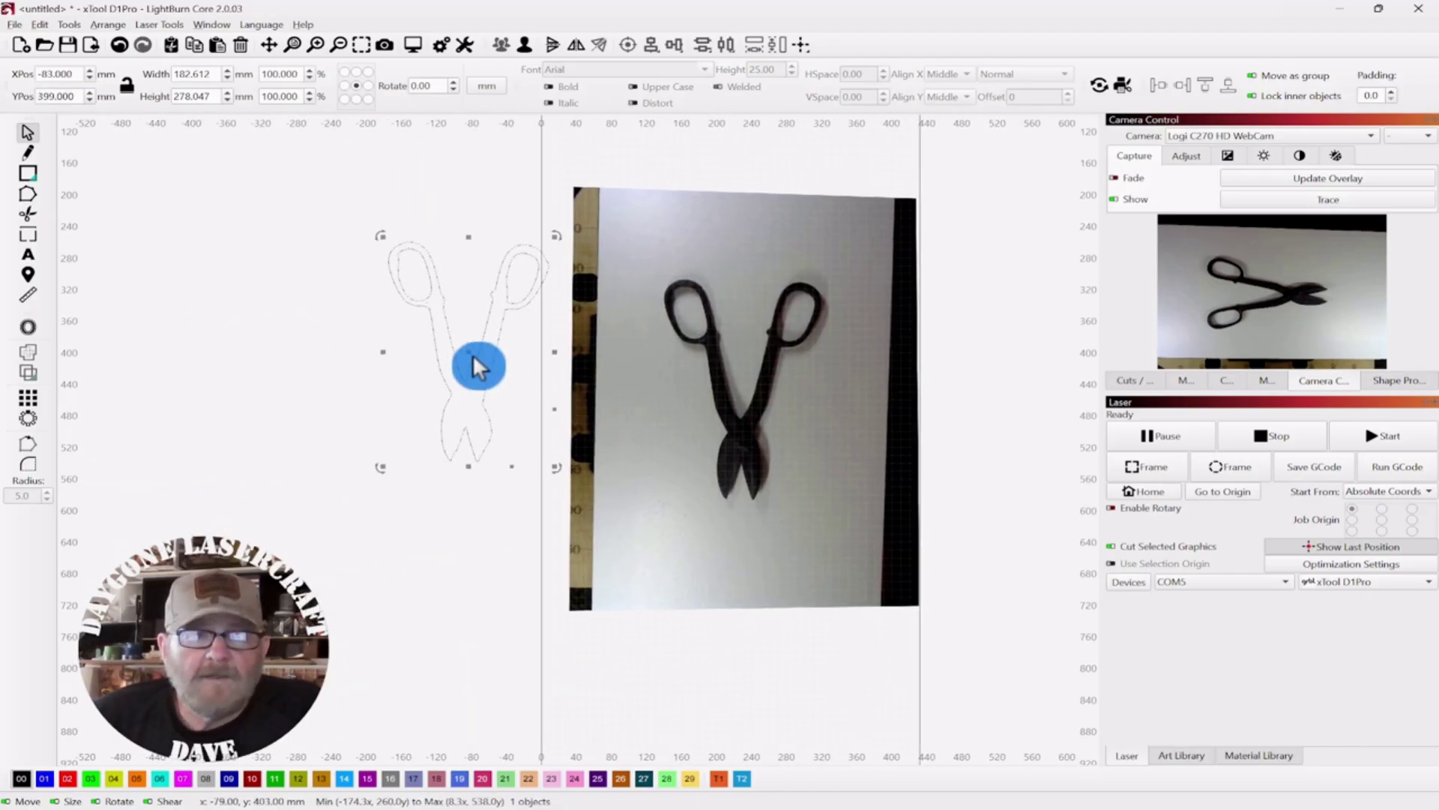
pyautogui.moveTo(468, 349)
pyautogui.mouseDown()
pyautogui.moveTo(426, 355)
pyautogui.moveTo(417, 341)
pyautogui.moveTo(416, 353)
pyautogui.mouseUp()
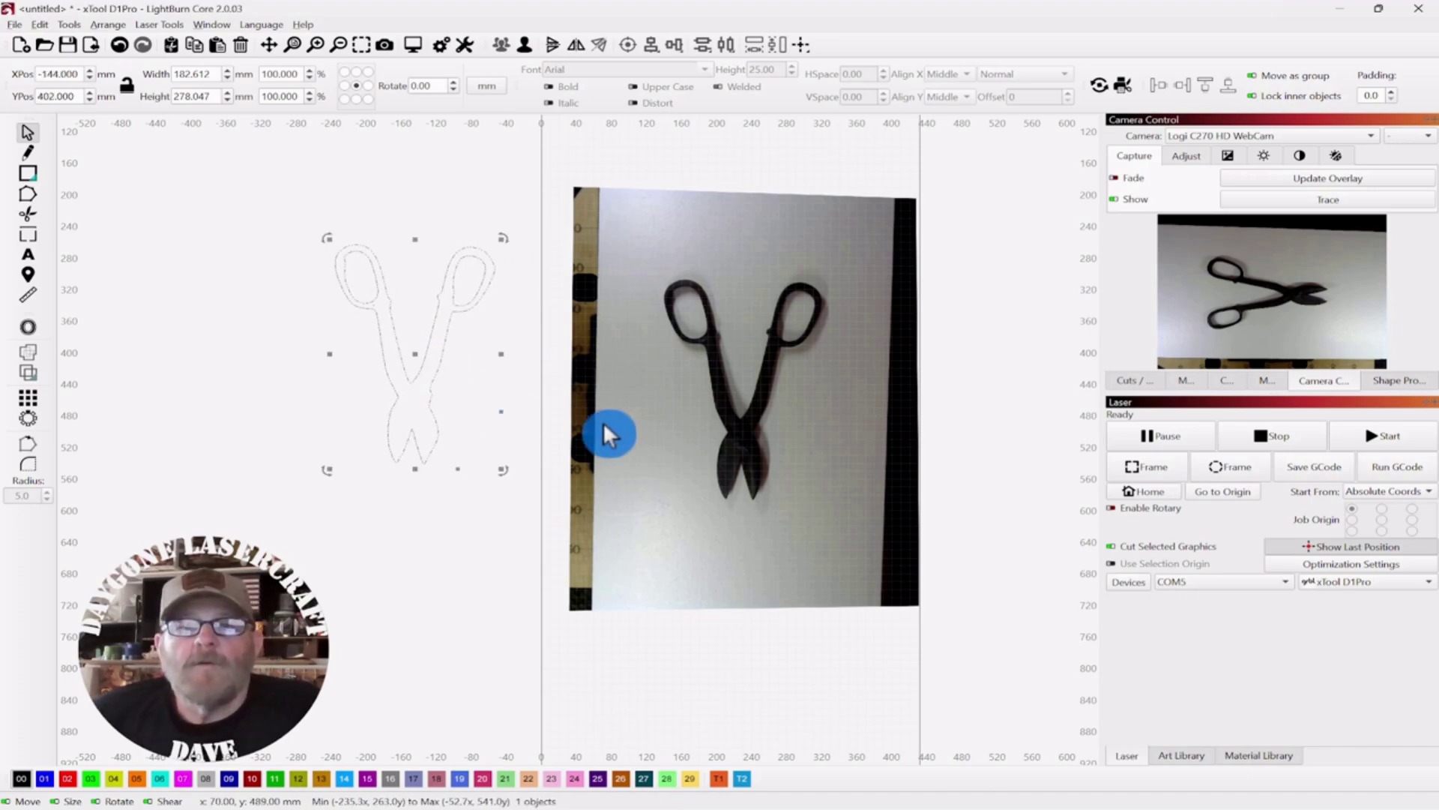
pyautogui.moveTo(752, 416); pyautogui.dragTo(695, 414)
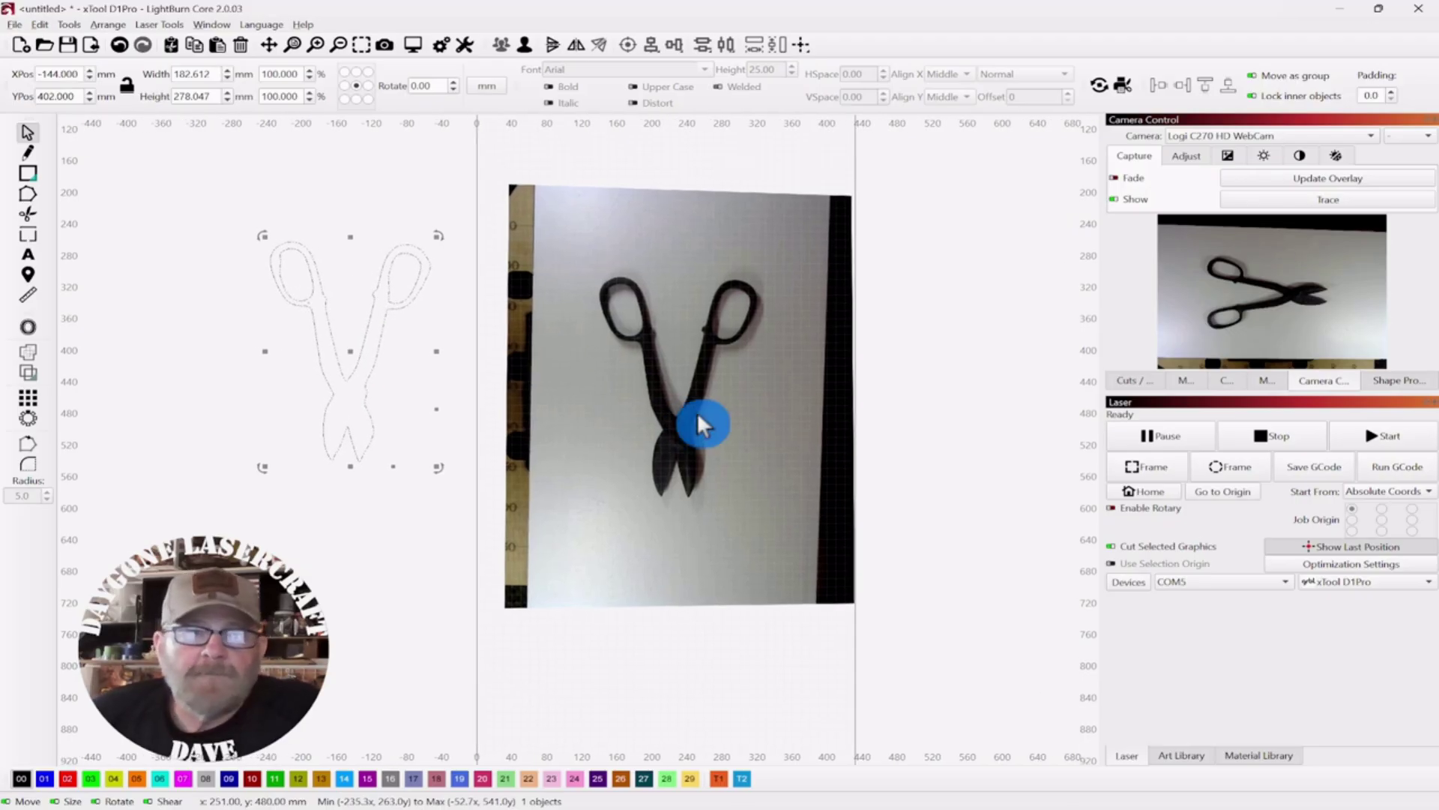